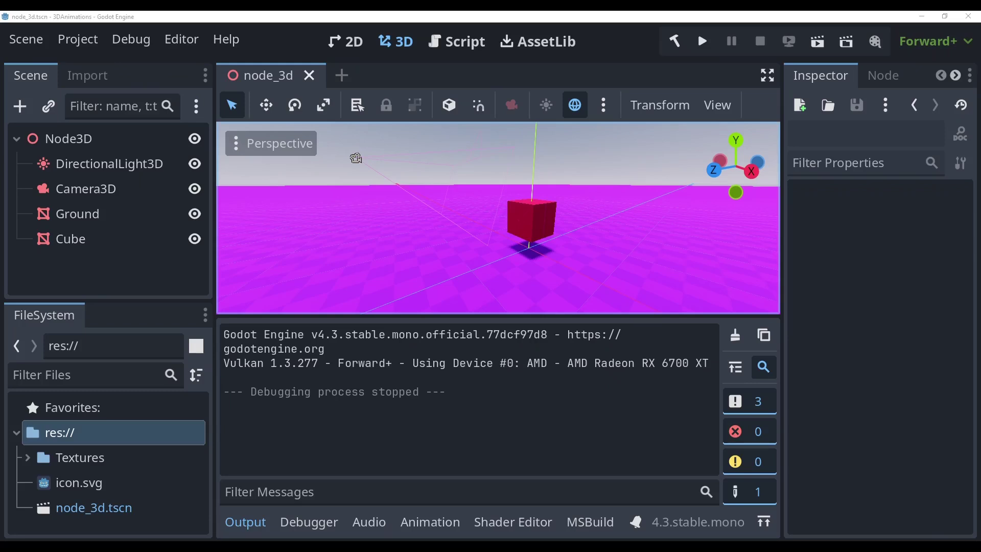
- Add an AnimationPlayer node and drag the Cube under it as a child
{"action": "left_click", "coordinate": [115, 257]}
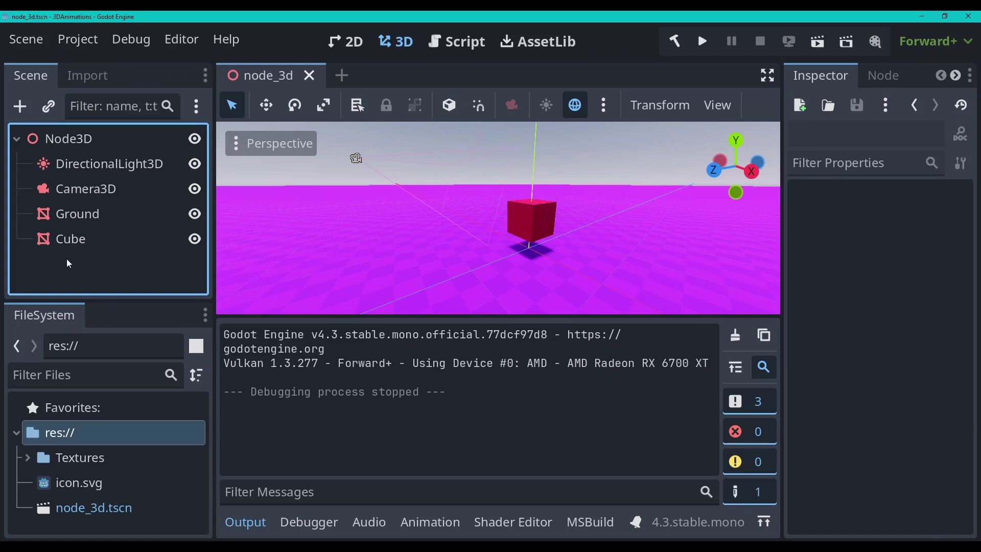
{"action": "key", "text": "ctrl+a"}
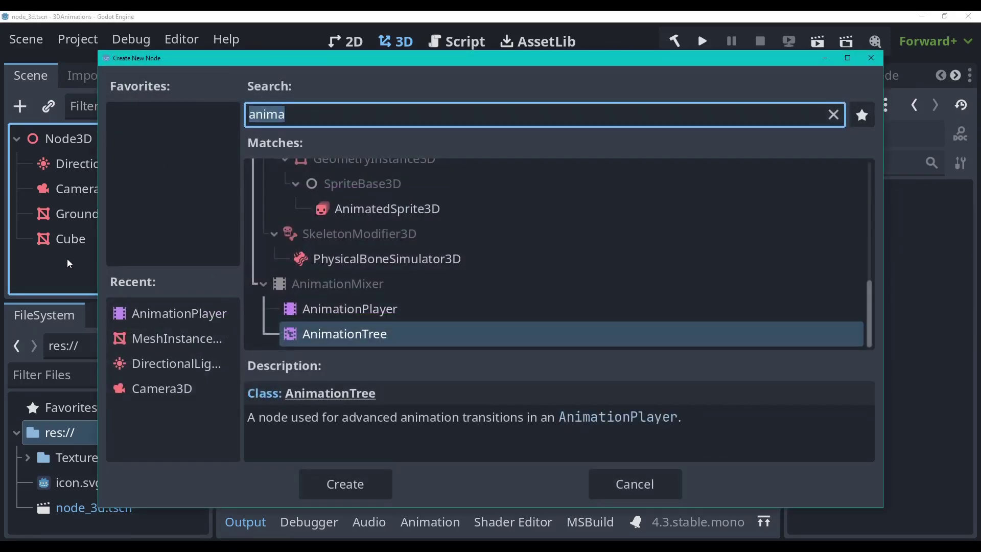
{"action": "double_click", "coordinate": [367, 309]}
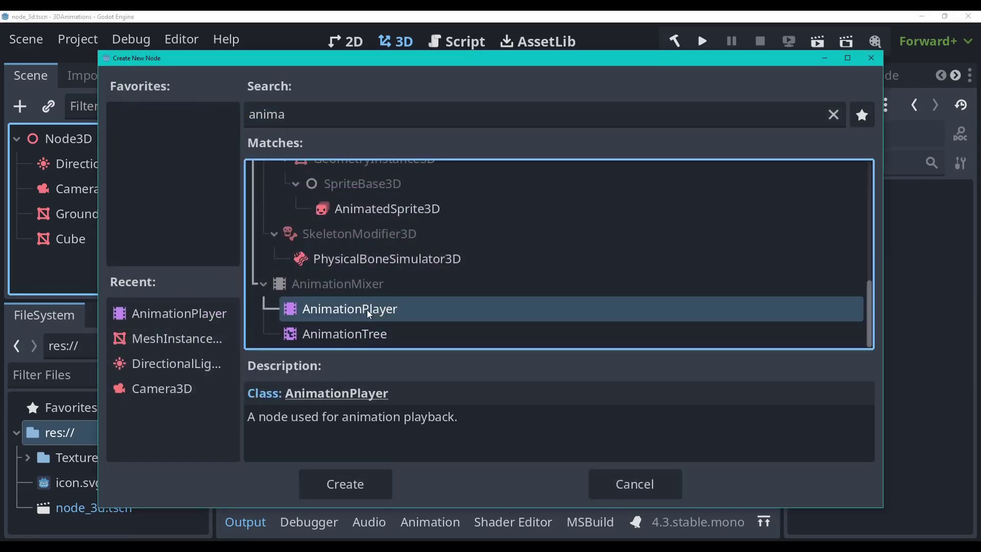
{"action": "left_click", "coordinate": [70, 240]}
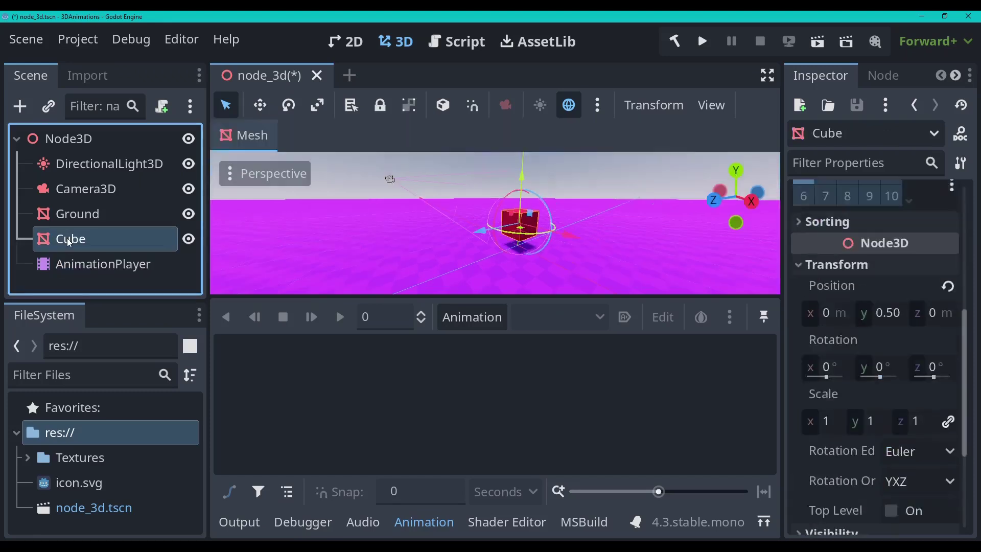
{"action": "left_click_drag", "start_coordinate": [71, 244], "coordinate": [103, 265]}
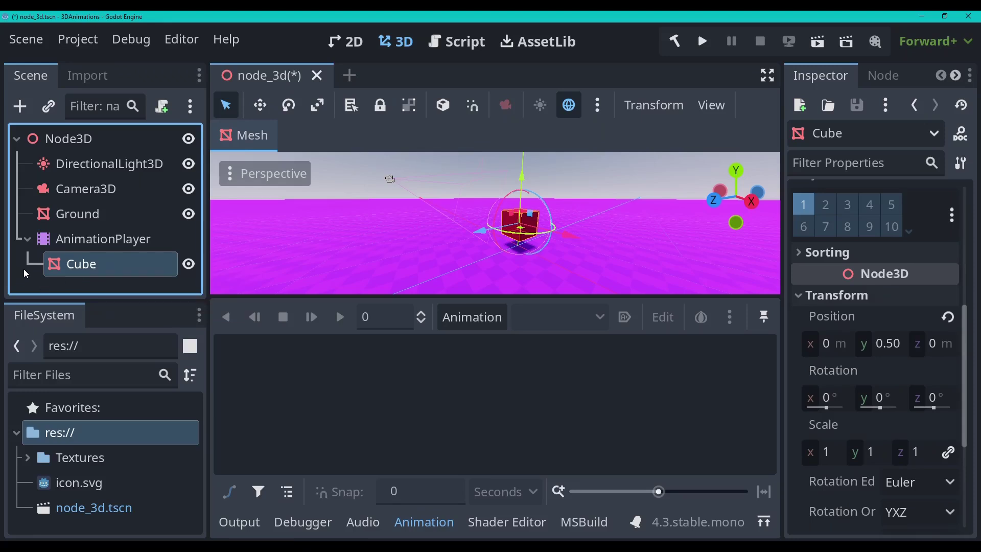
- Select the AnimationPlayer and bring up its animation editor panel
{"action": "left_click", "coordinate": [90, 246]}
{"action": "left_click", "coordinate": [439, 522]}
{"action": "left_click", "coordinate": [441, 526]}
{"action": "left_click", "coordinate": [423, 525]}
{"action": "left_click", "coordinate": [453, 526]}
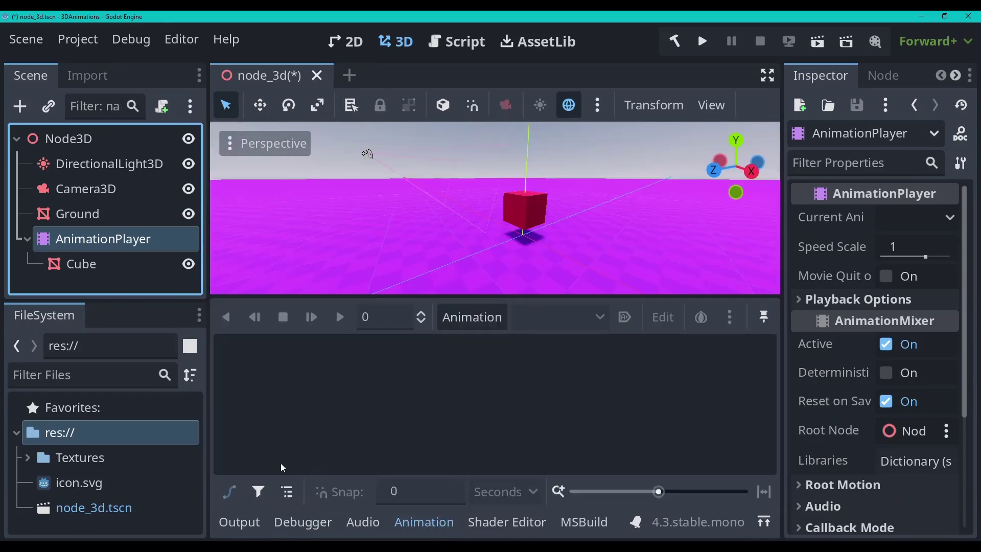
{"action": "left_click", "coordinate": [469, 318]}
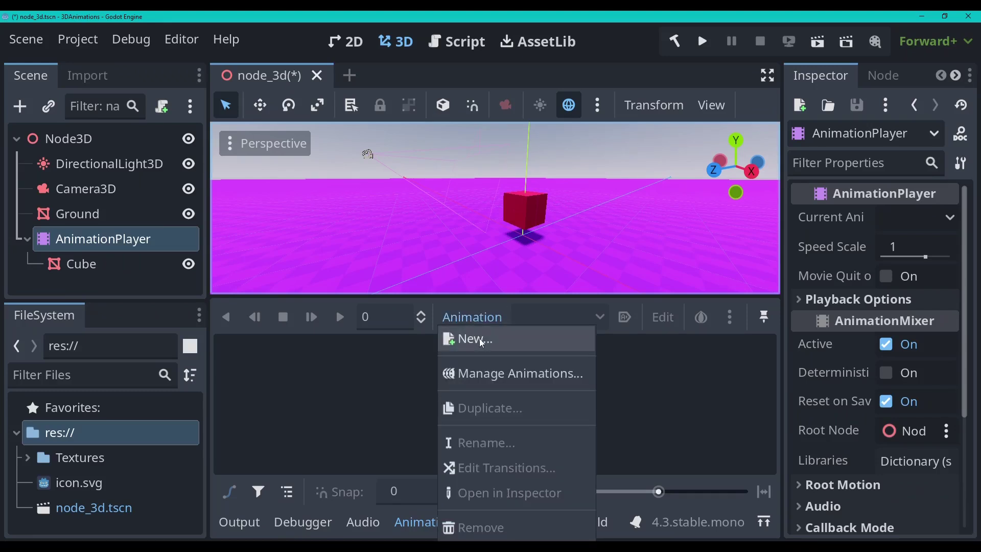
- Create a new animation named 'Rotate' and select the Cube to animate
{"action": "left_click", "coordinate": [480, 339]}
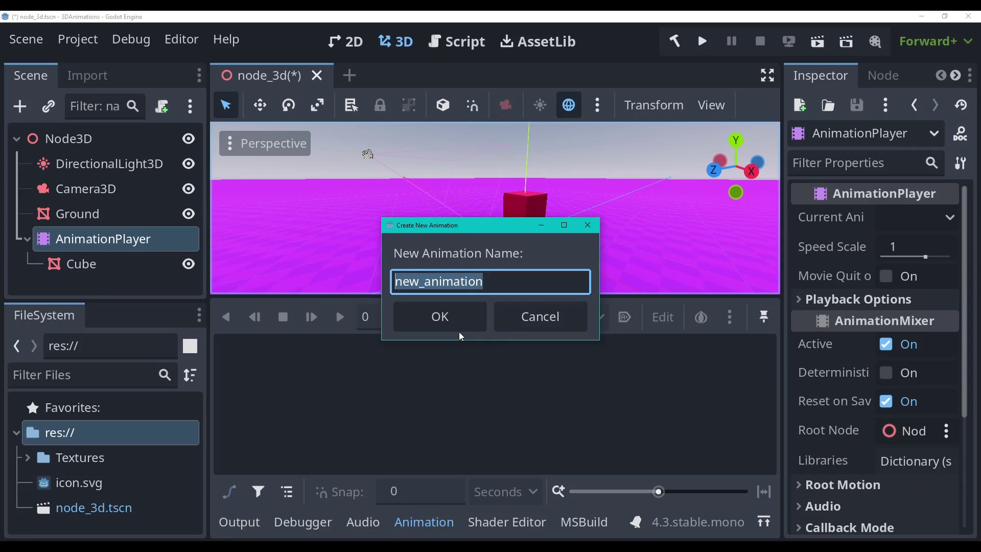
{"action": "type", "text": "Rotate"}
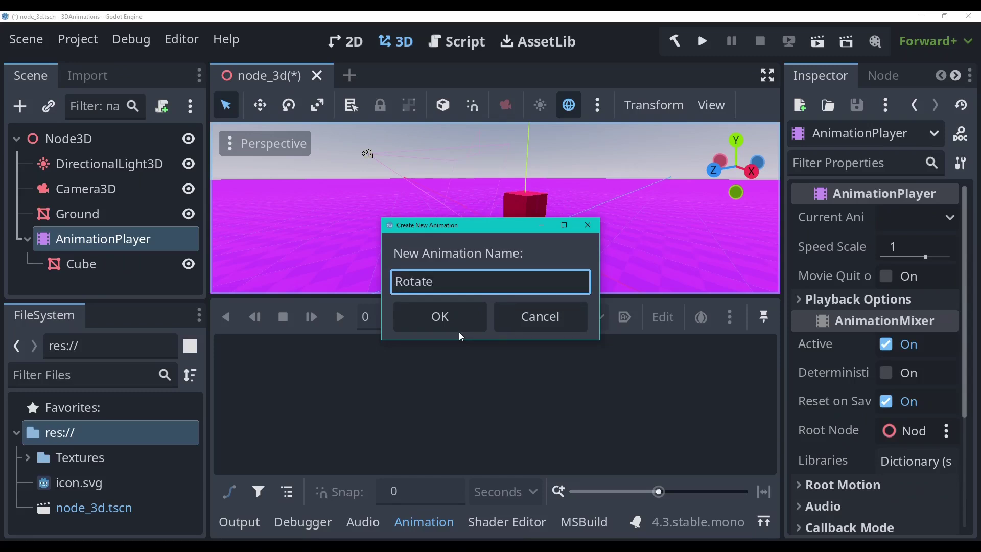
{"action": "left_click", "coordinate": [456, 316]}
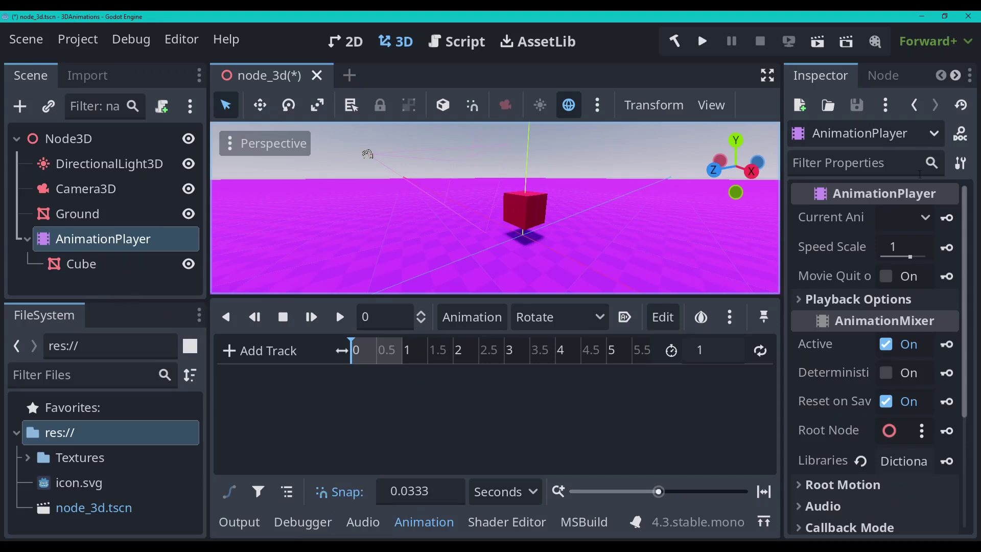
{"action": "left_click", "coordinate": [135, 268]}
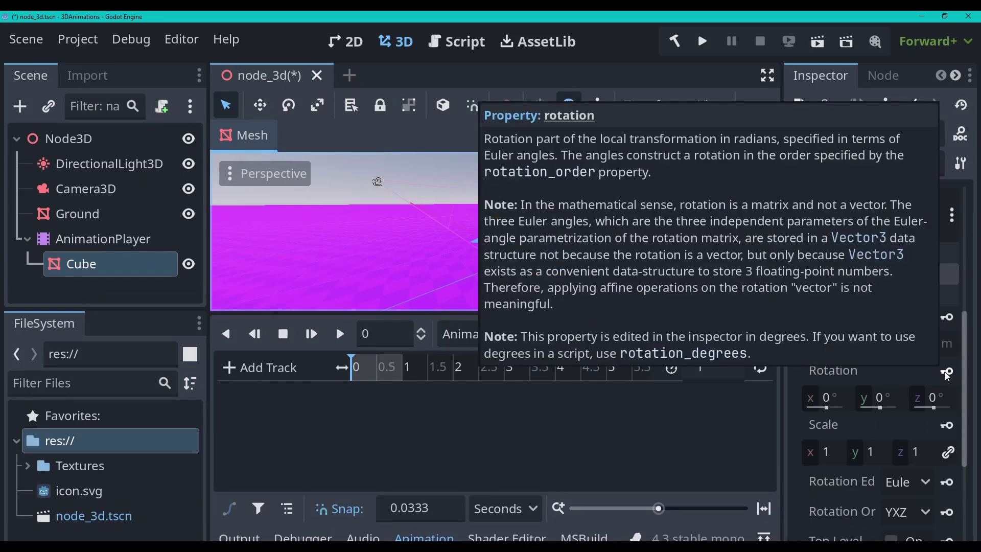
- Key the Cube's Rotation at time 0, creating its rotation track
{"action": "left_click", "coordinate": [945, 372]}
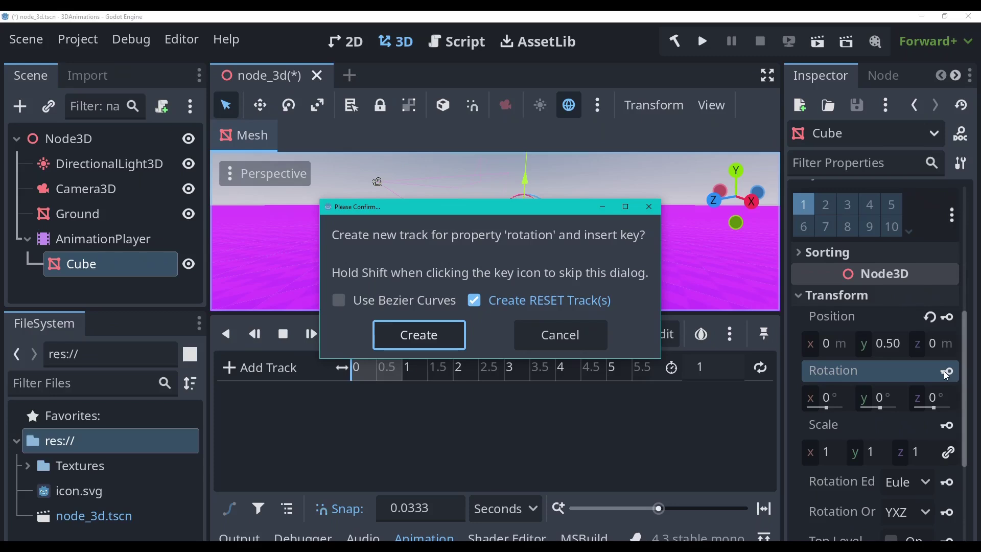
{"action": "left_click", "coordinate": [438, 336]}
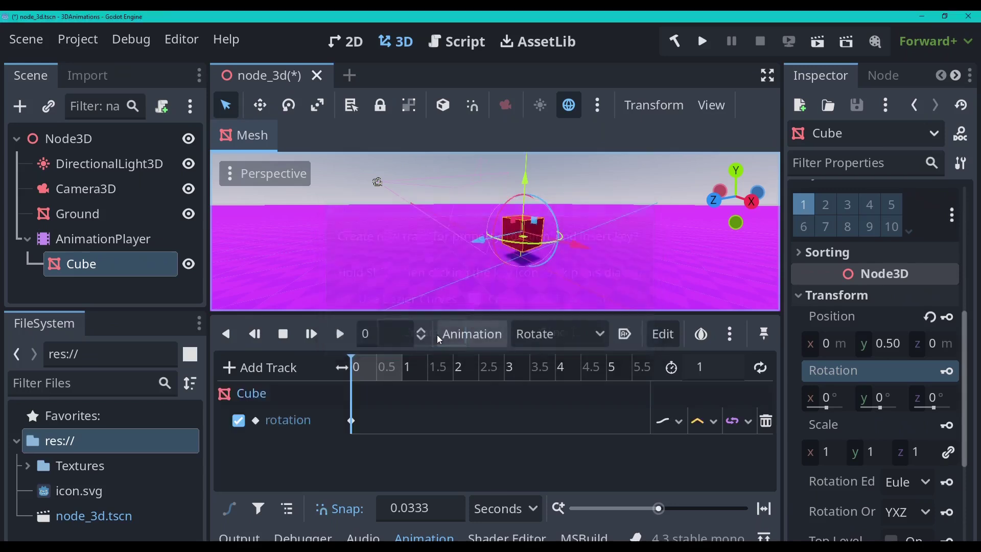
- Set Rotate's length to 2 s and key the Cube's Y rotation at 180° at 1 s
{"action": "left_click", "coordinate": [340, 333]}
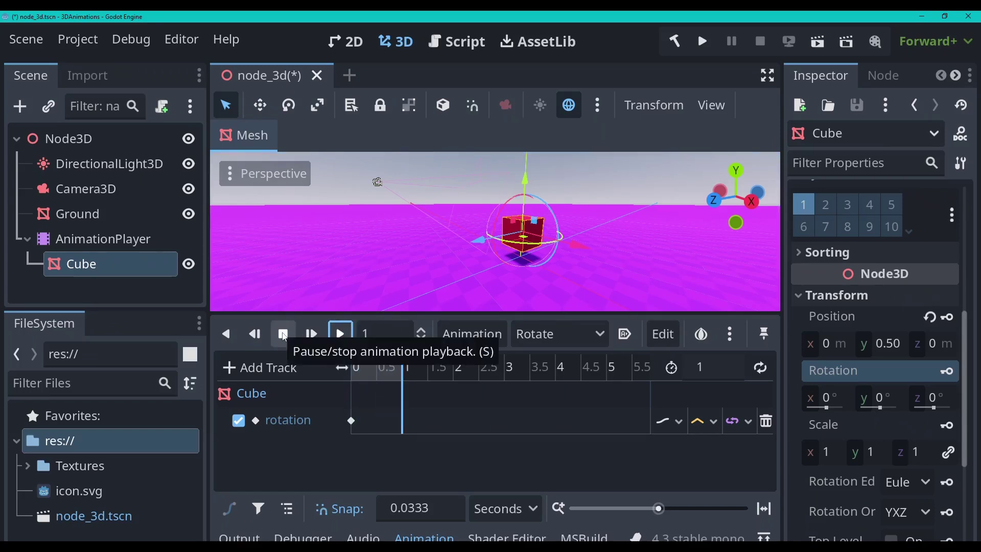
{"action": "left_click", "coordinate": [721, 376]}
{"action": "type", "text": "2"}
{"action": "key", "text": "Return"}
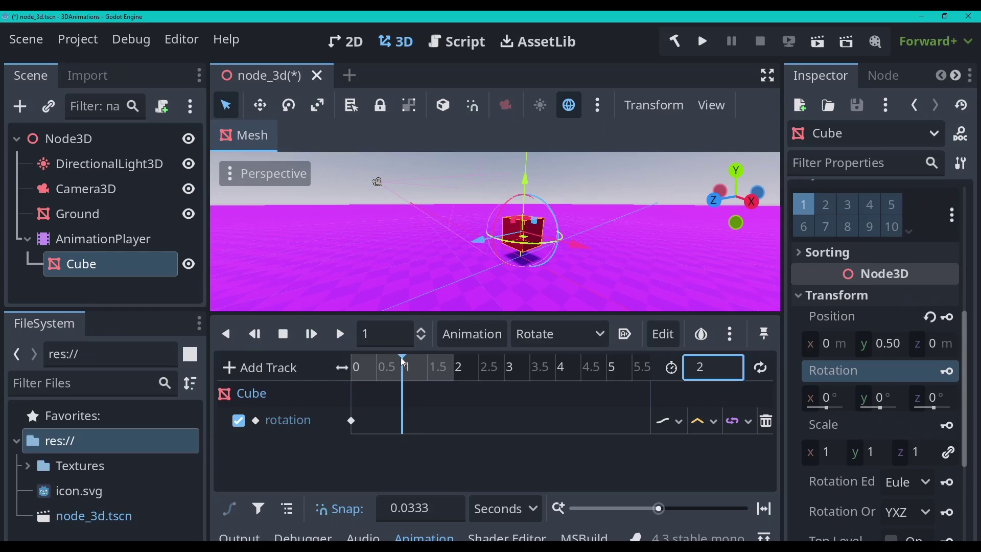
{"action": "left_click", "coordinate": [881, 401]}
{"action": "type", "text": "180"}
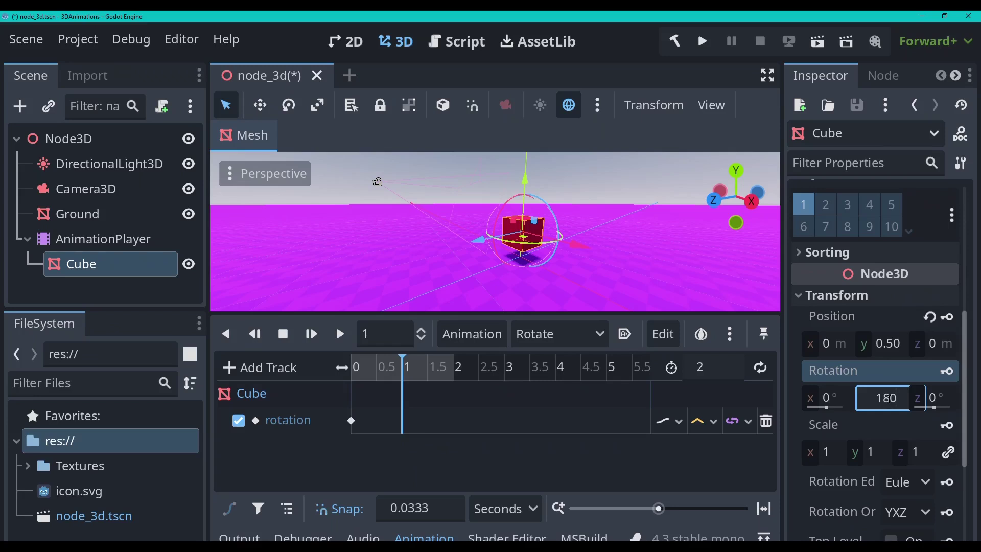
{"action": "key", "text": "Return"}
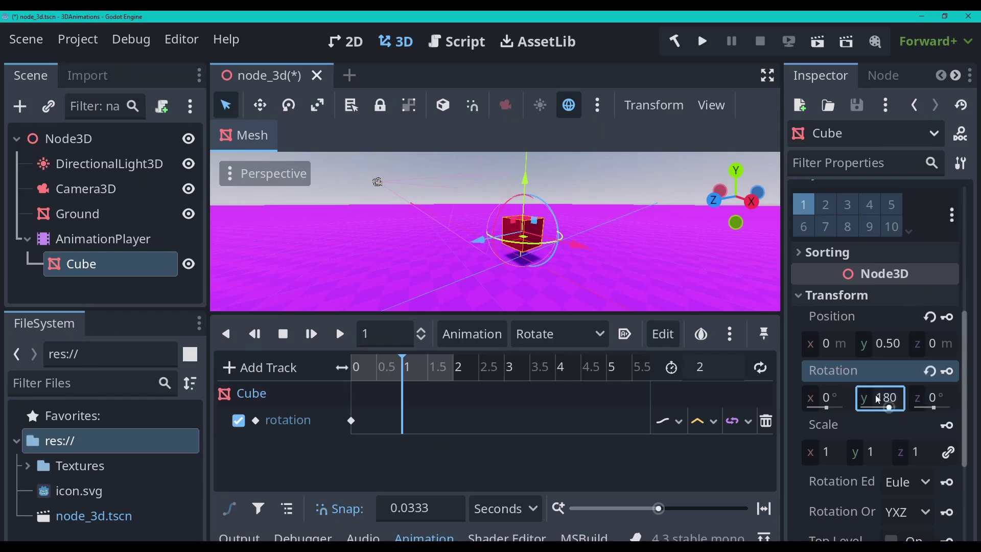
{"action": "left_click", "coordinate": [947, 370]}
- Key the Cube's Y rotation at 360° at 2 s and scrub to check the spin
{"action": "left_click", "coordinate": [340, 334]}
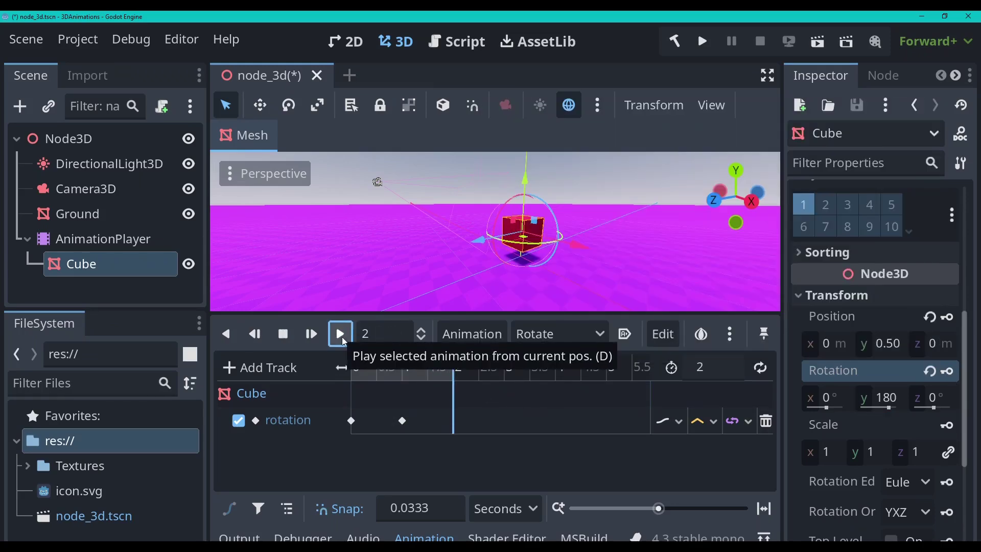
{"action": "left_click_drag", "start_coordinate": [359, 366], "coordinate": [357, 358]}
{"action": "left_click", "coordinate": [340, 335]}
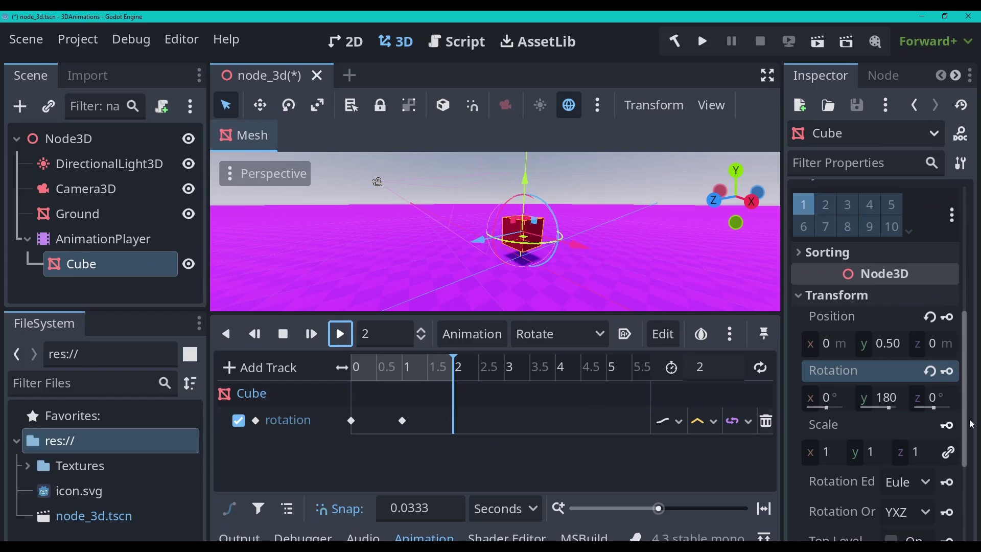
{"action": "left_click", "coordinate": [887, 398]}
{"action": "type", "text": "360"}
{"action": "key", "text": "Return"}
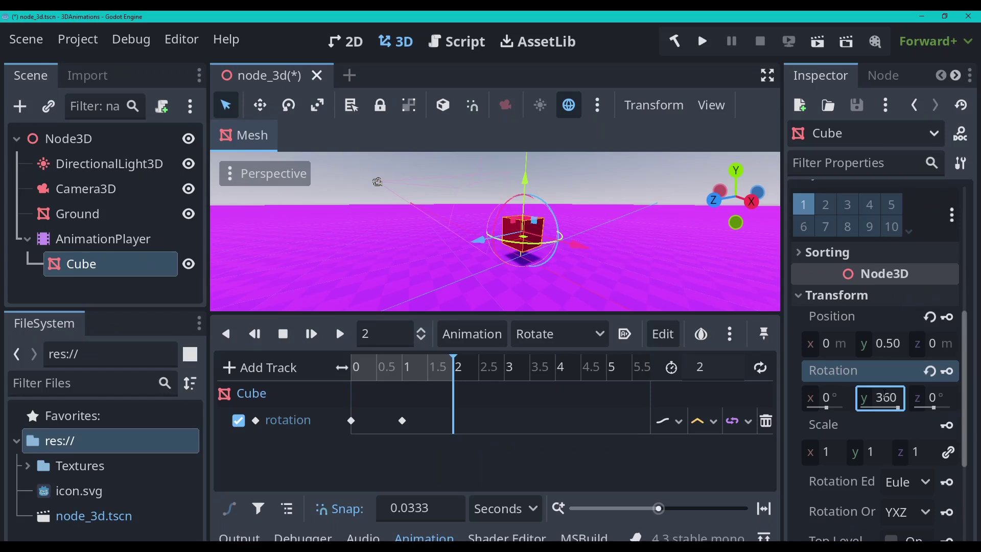
{"action": "left_click", "coordinate": [947, 372]}
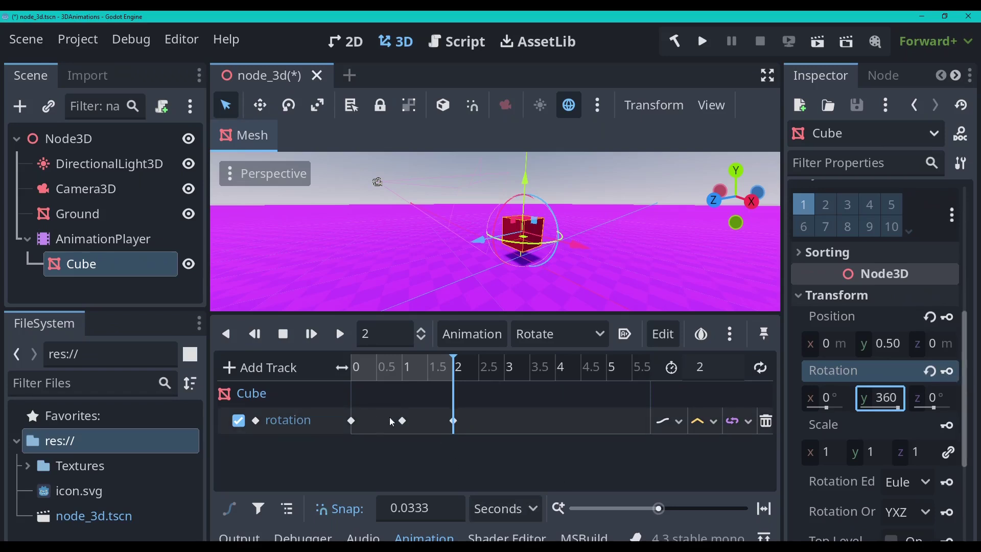
{"action": "left_click_drag", "start_coordinate": [433, 368], "coordinate": [333, 368]}
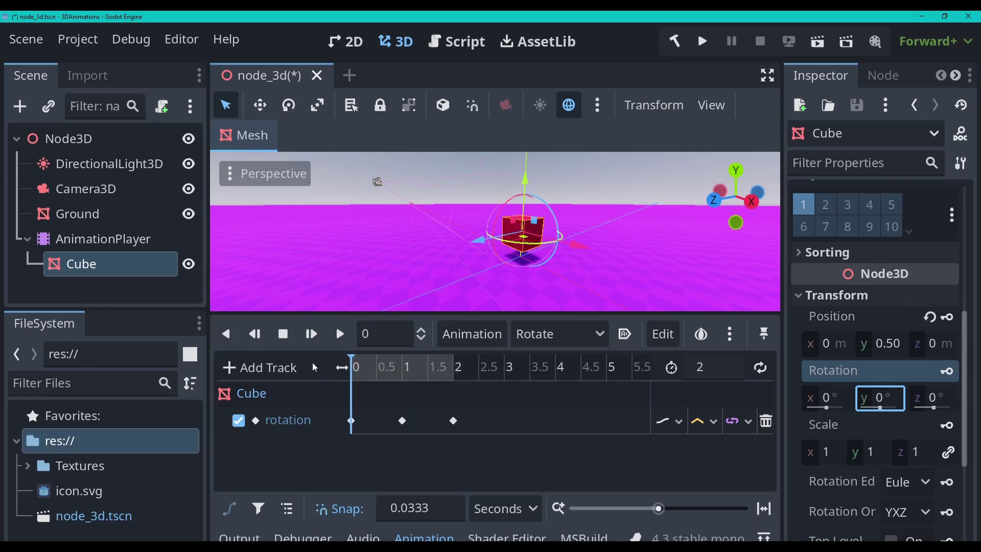
- Turn on looping for Rotate, test-play it, then stop playback
{"action": "left_click", "coordinate": [340, 333]}
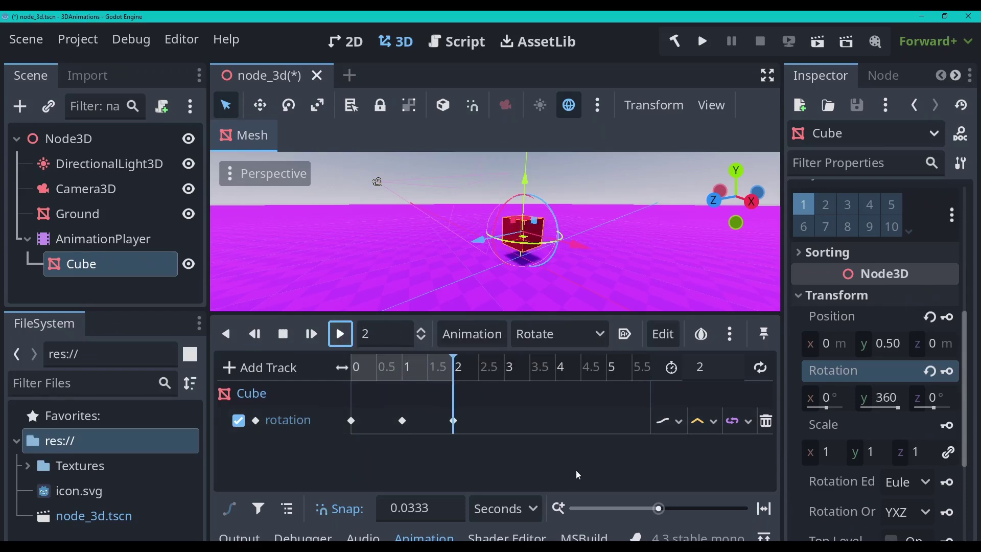
{"action": "left_click", "coordinate": [760, 367]}
{"action": "left_click", "coordinate": [341, 334]}
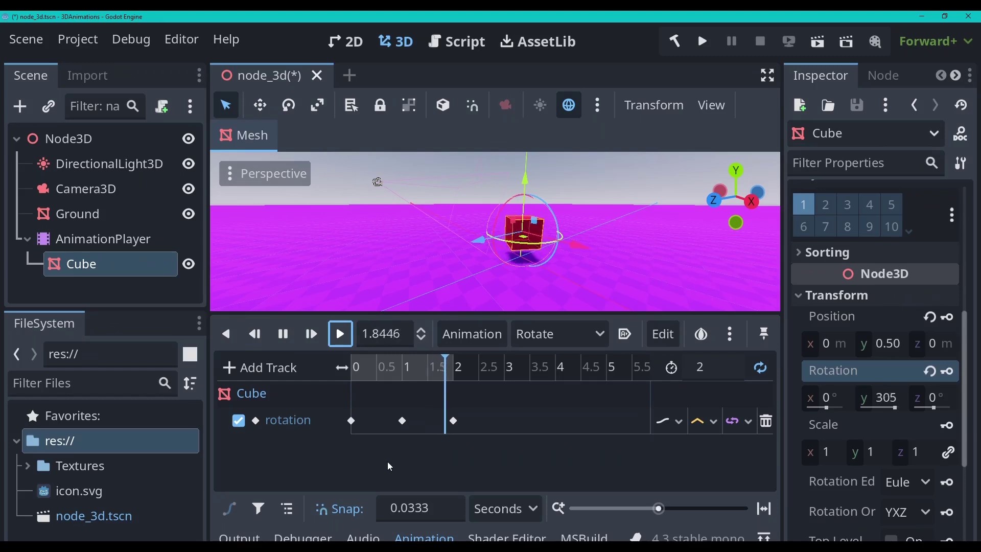
{"action": "left_click", "coordinate": [283, 333]}
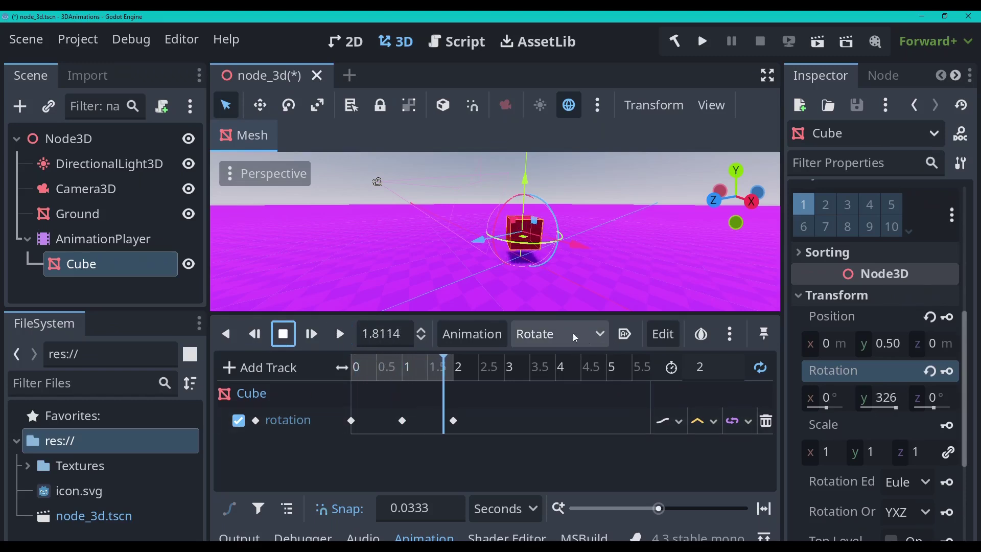
{"action": "left_click", "coordinate": [480, 335]}
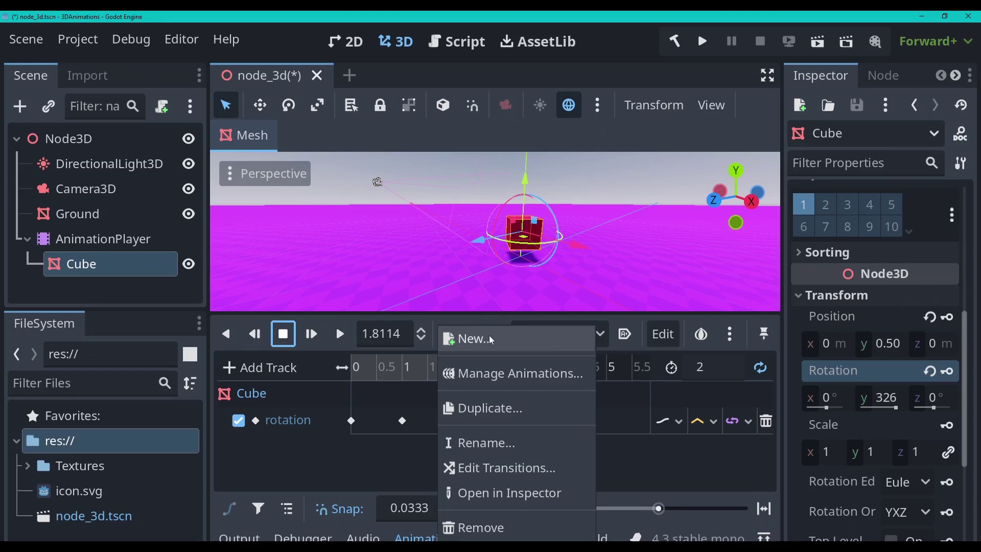
- Create a second animation named 'UpAndDown'
{"action": "left_click", "coordinate": [483, 338]}
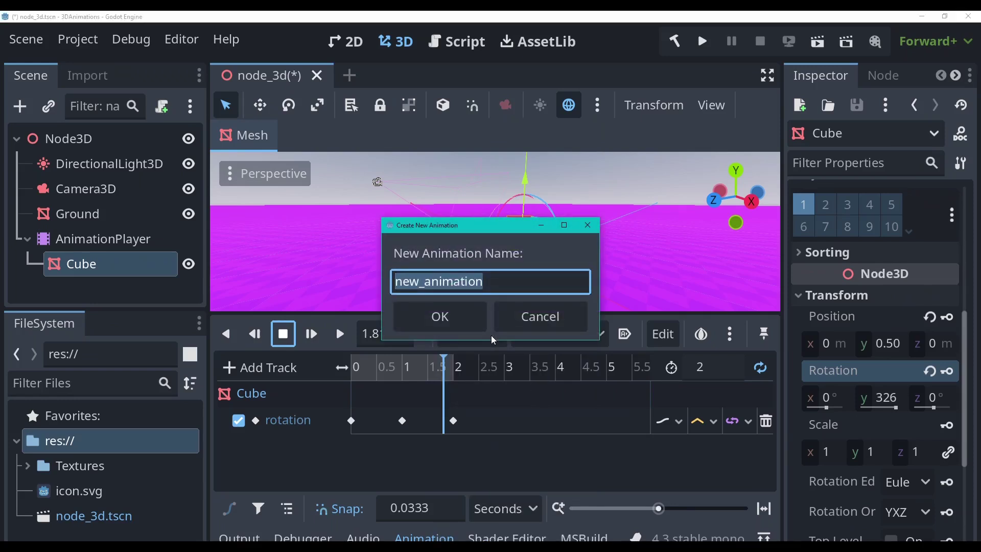
{"action": "type", "text": "Up"}
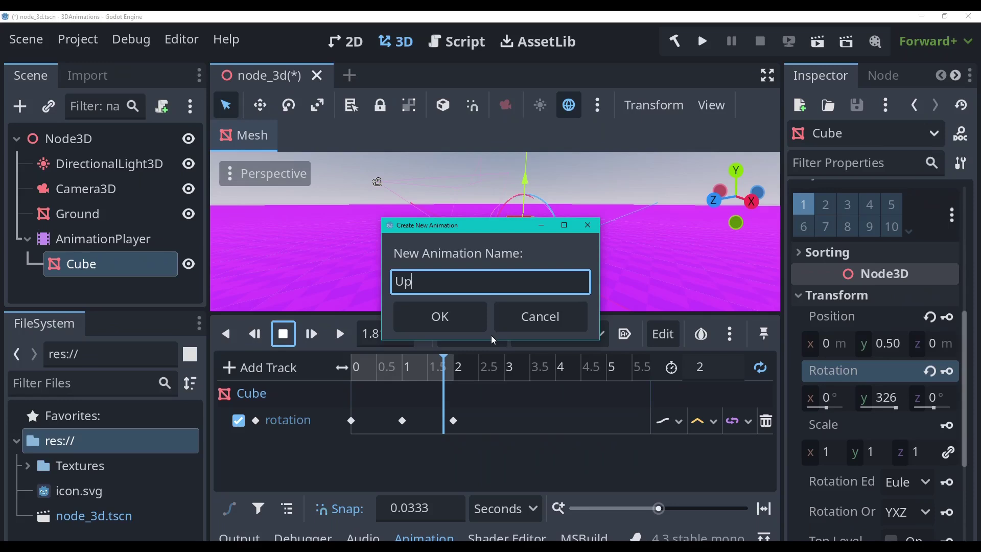
{"action": "type", "text": "AndDown"}
{"action": "left_click", "coordinate": [439, 315]}
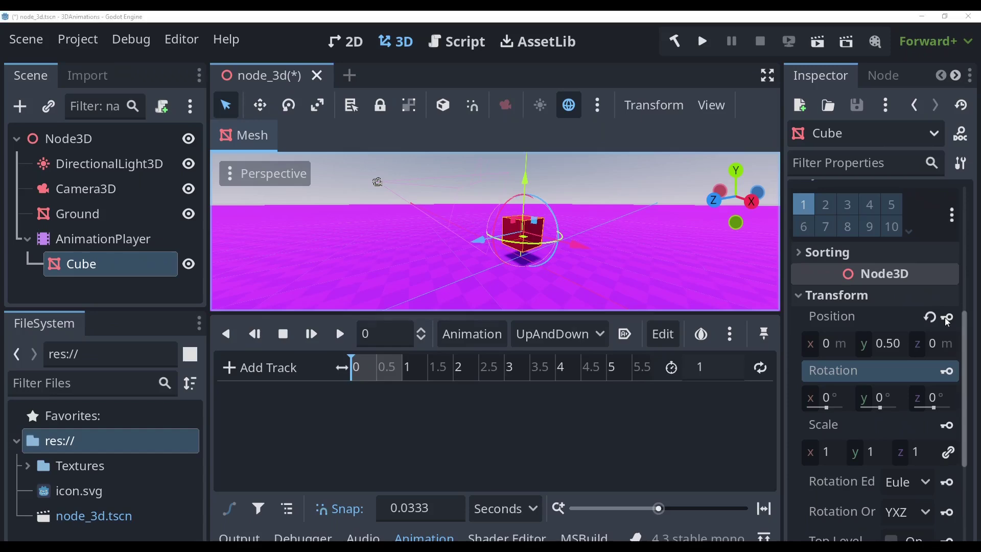
- Key the Cube's Position at time 0, creating a position track
{"action": "left_click", "coordinate": [946, 318]}
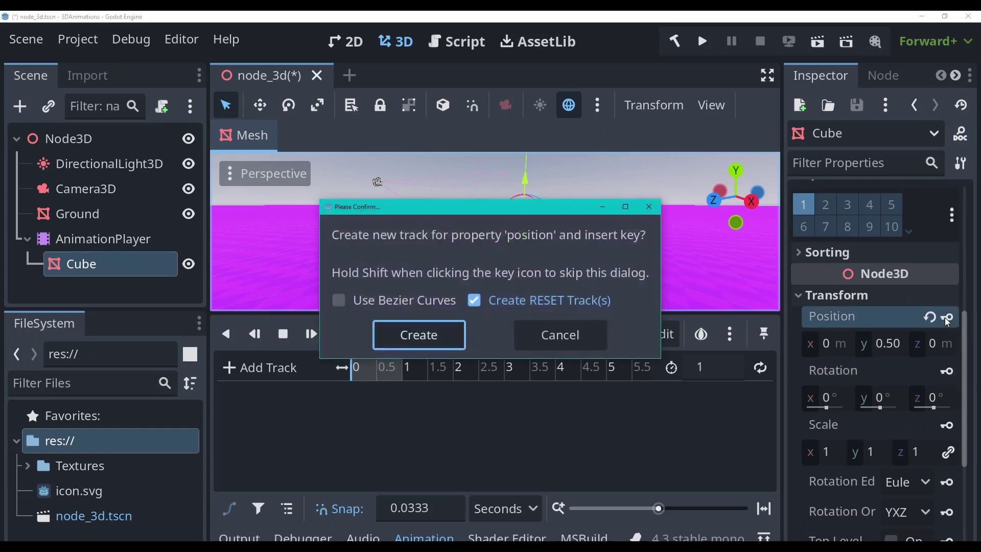
{"action": "left_click", "coordinate": [418, 336]}
{"action": "left_click", "coordinate": [559, 334]}
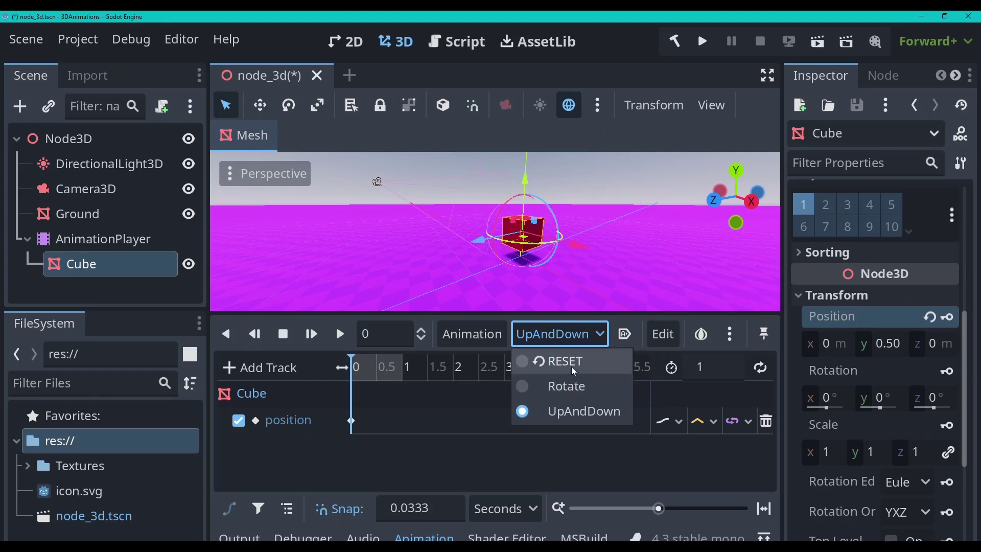
{"action": "left_click", "coordinate": [581, 387]}
{"action": "left_click", "coordinate": [564, 333]}
{"action": "left_click", "coordinate": [582, 357]}
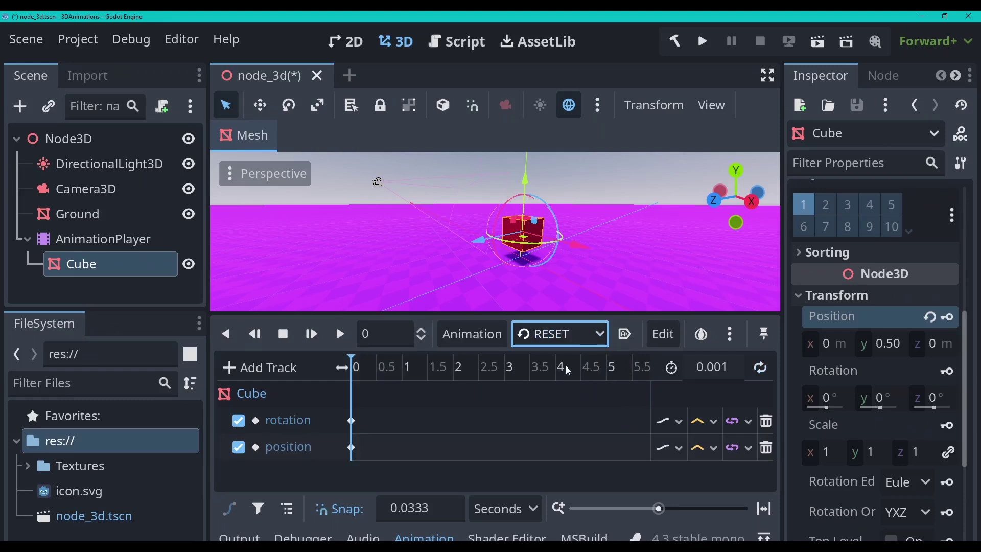
{"action": "left_click", "coordinate": [559, 334]}
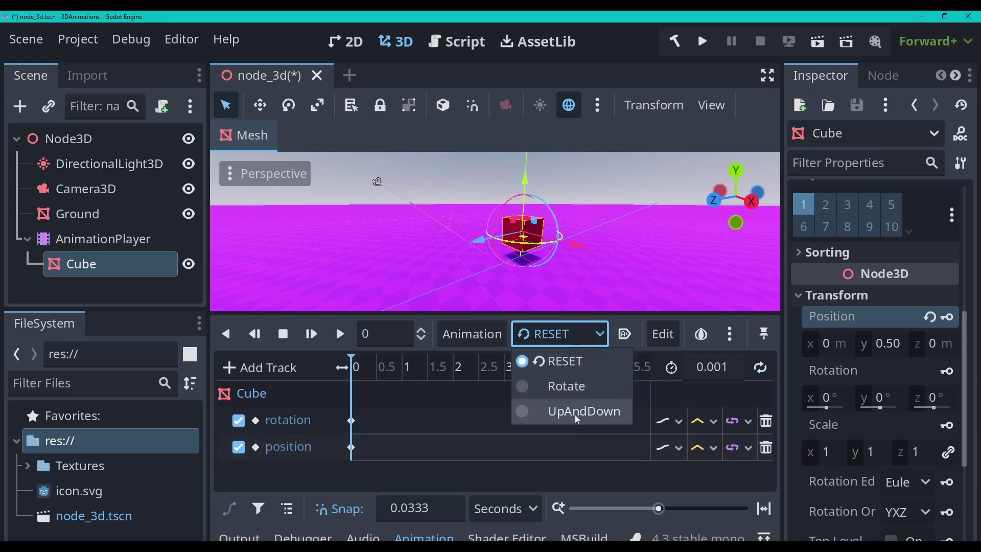
{"action": "left_click", "coordinate": [582, 411]}
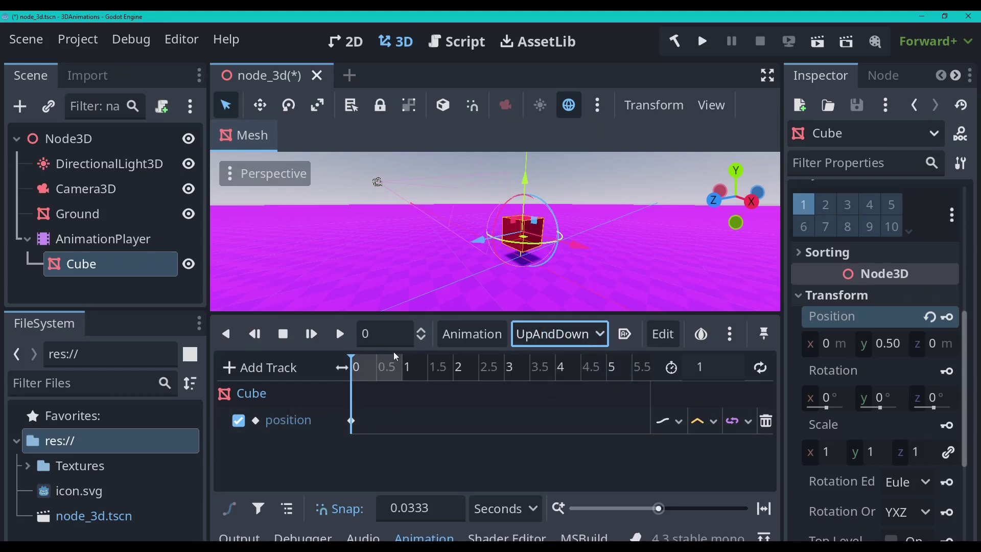
- Set UpAndDown's length to 2 s and key Position y 0.25 at 0.5 s
{"action": "double_click", "coordinate": [711, 367]}
{"action": "type", "text": "2"}
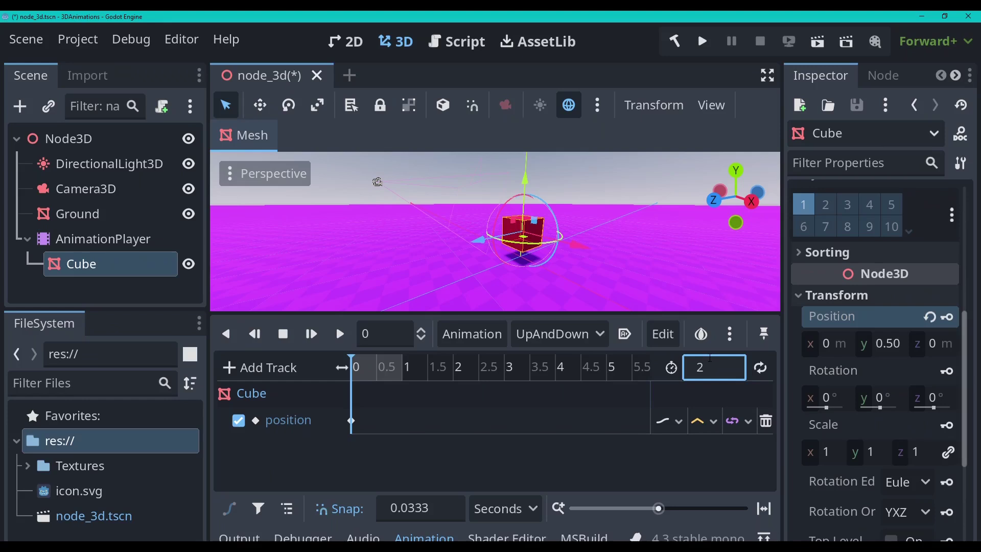
{"action": "key", "text": "Return"}
{"action": "left_click_drag", "start_coordinate": [379, 367], "coordinate": [379, 368]}
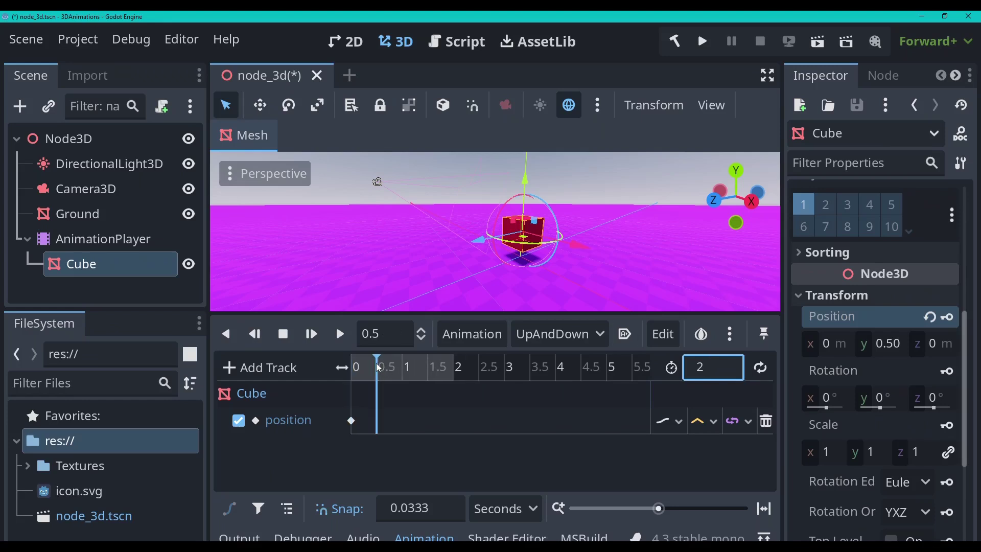
{"action": "left_click", "coordinate": [903, 342]}
{"action": "left_click", "coordinate": [903, 342]}
{"action": "left_click_drag", "start_coordinate": [887, 344], "coordinate": [966, 343]}
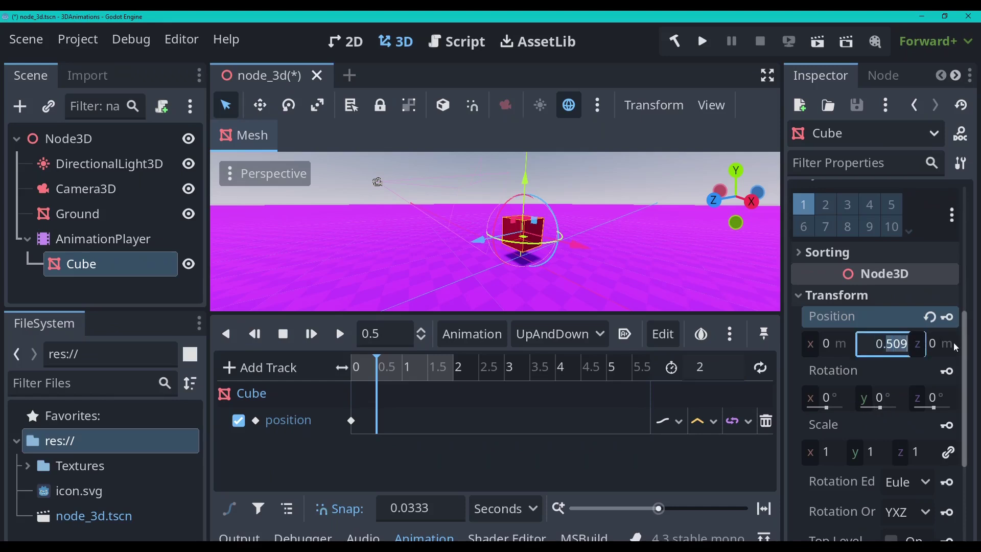
{"action": "type", "text": "25"}
{"action": "key", "text": "Return"}
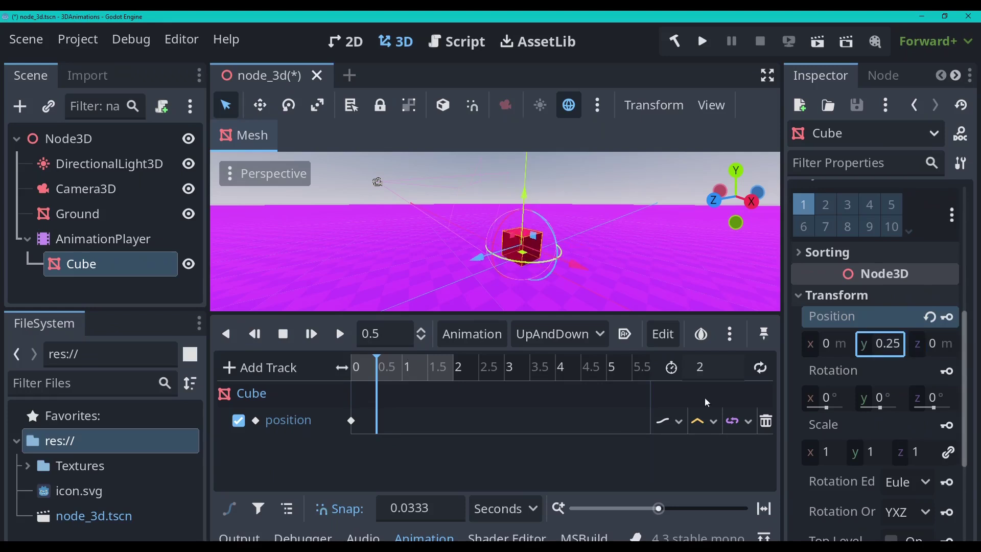
{"action": "left_click", "coordinate": [947, 317]}
- Set the Cube's Position y to 0.5 at 1 s
{"action": "left_click", "coordinate": [406, 367]}
{"action": "left_click", "coordinate": [889, 343]}
{"action": "left_click", "coordinate": [892, 343]}
{"action": "double_click", "coordinate": [892, 343]}
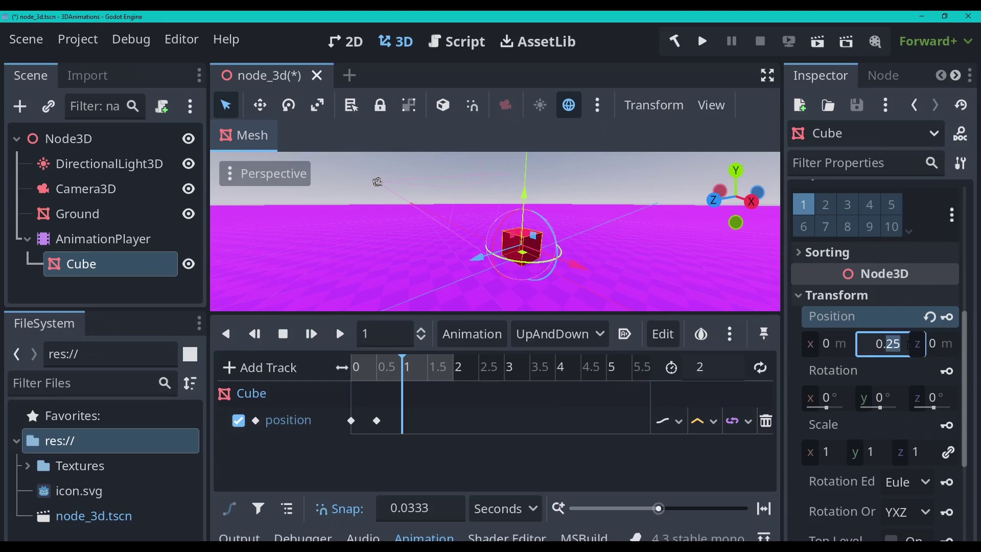
{"action": "type", "text": "5"}
{"action": "key", "text": "Return"}
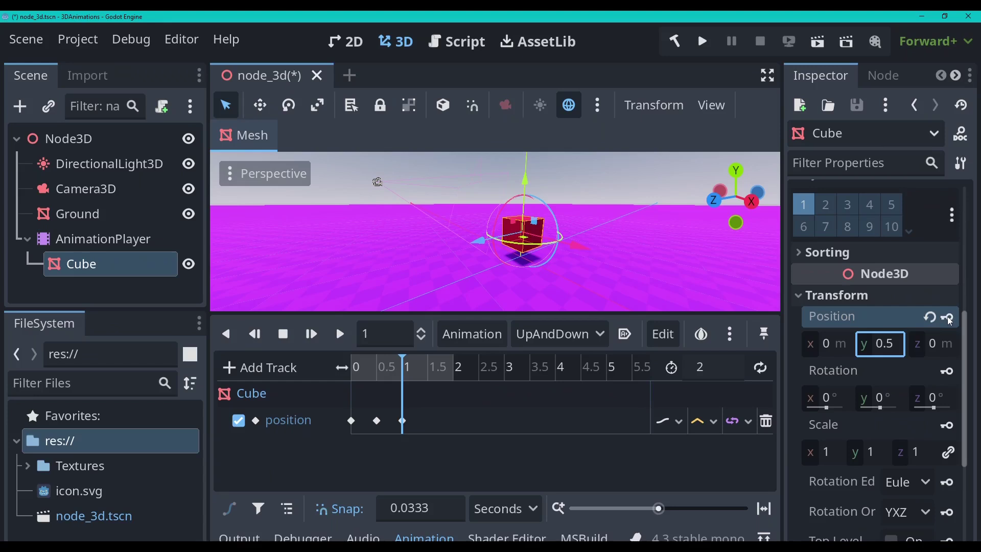
- Key the Cube's Position y at 0.75 at 1.5 s
{"action": "left_click", "coordinate": [428, 366]}
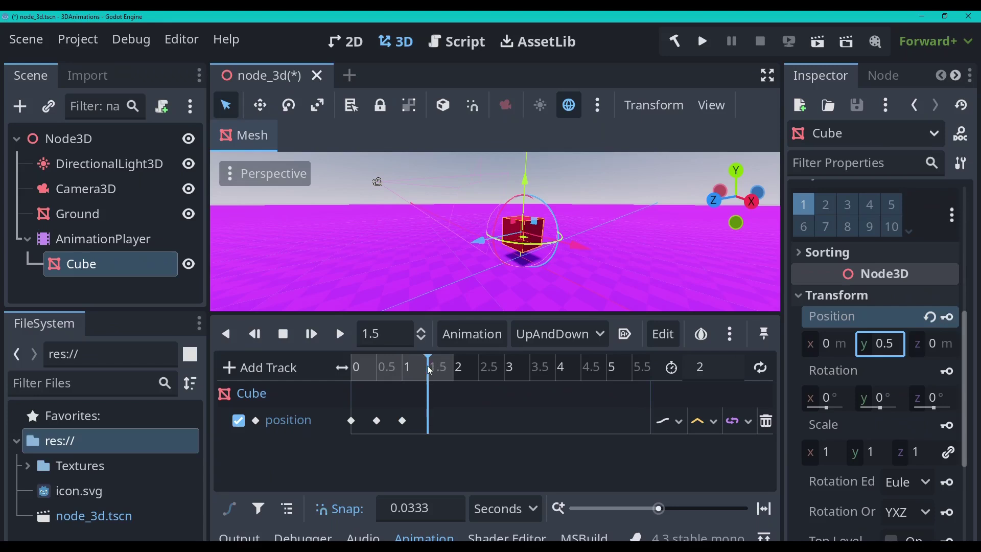
{"action": "left_click", "coordinate": [891, 346]}
{"action": "left_click", "coordinate": [901, 345]}
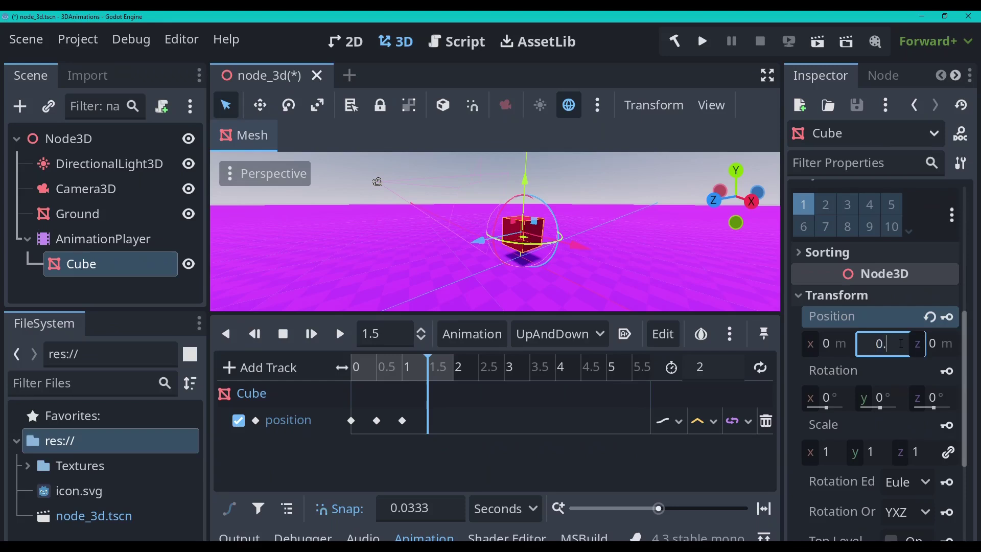
{"action": "key", "text": "Return"}
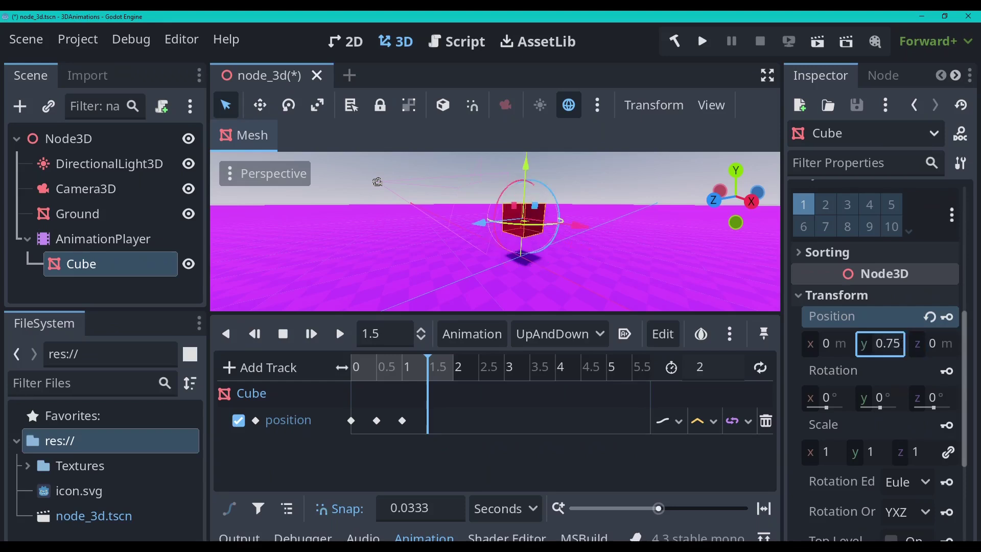
{"action": "left_click", "coordinate": [948, 317]}
- Set Position y back to 0.5 at 2 s, enable looping, and preview
{"action": "left_click", "coordinate": [454, 370]}
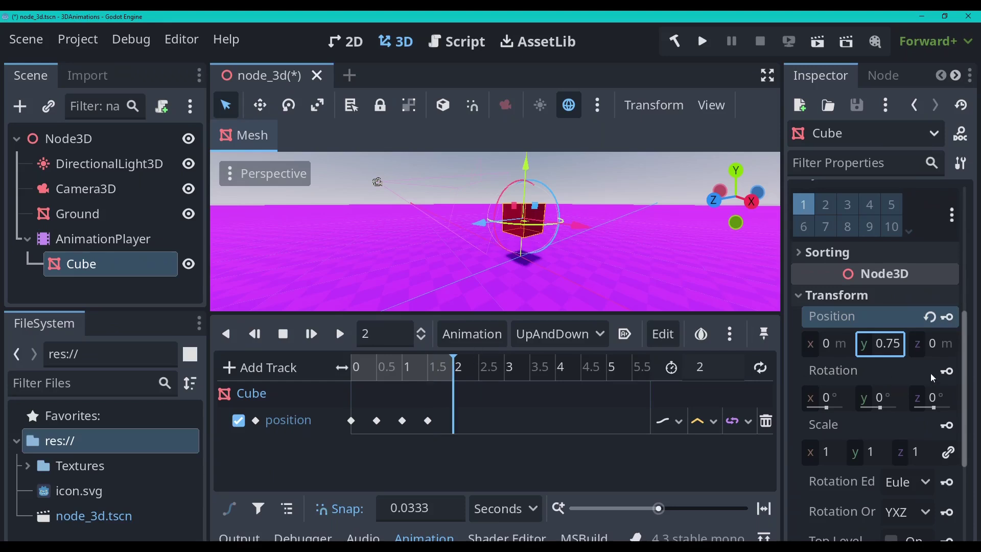
{"action": "left_click", "coordinate": [898, 343]}
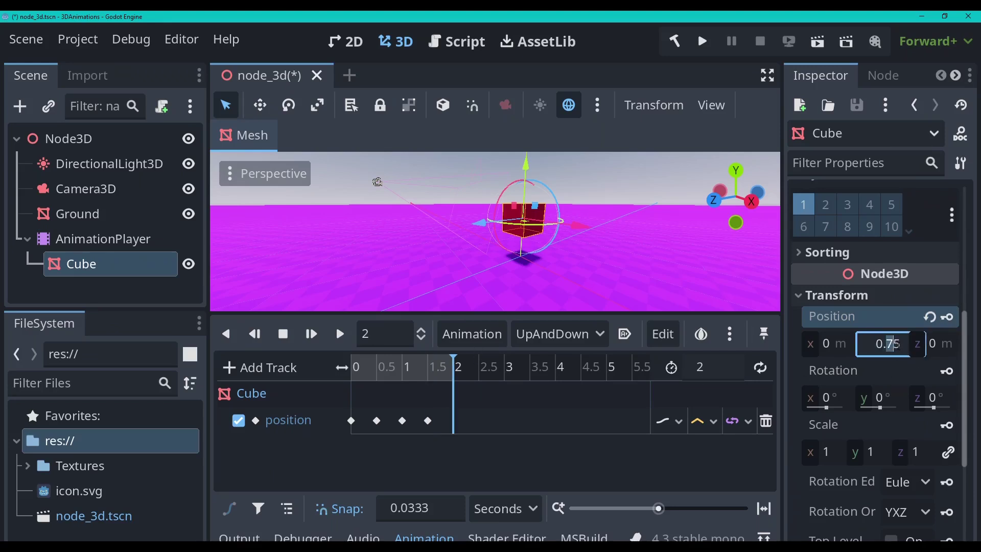
{"action": "type", "text": "0.5"}
{"action": "key", "text": "Return"}
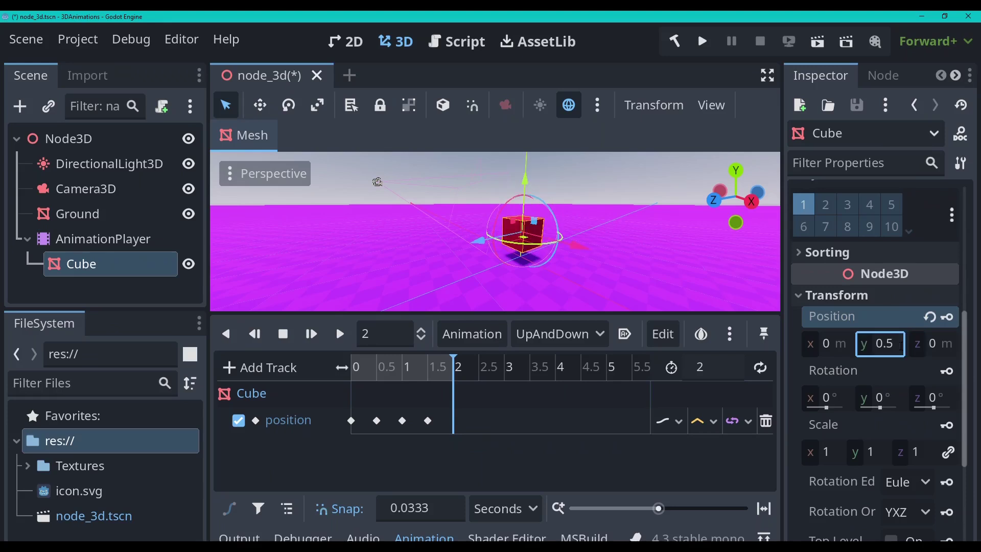
{"action": "left_click", "coordinate": [761, 368]}
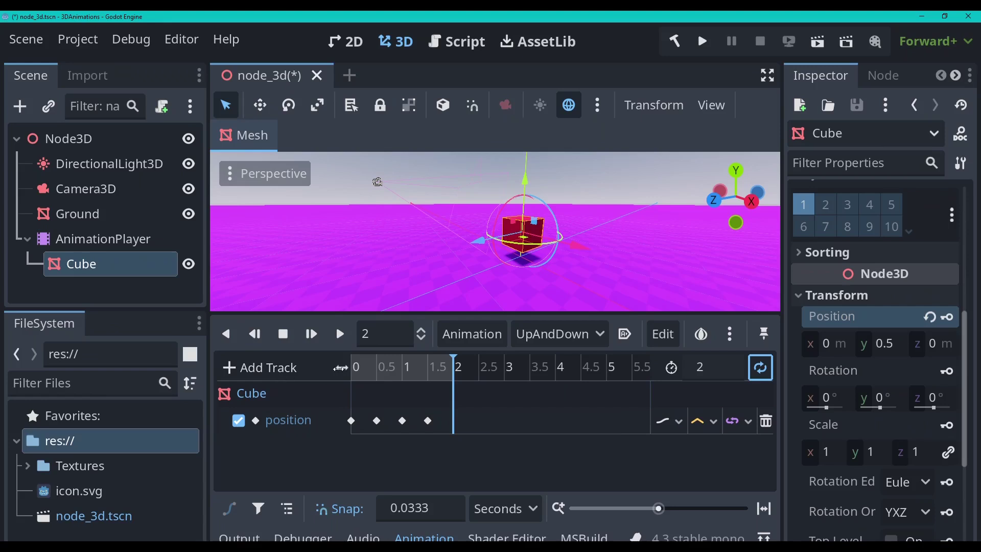
{"action": "left_click", "coordinate": [341, 335]}
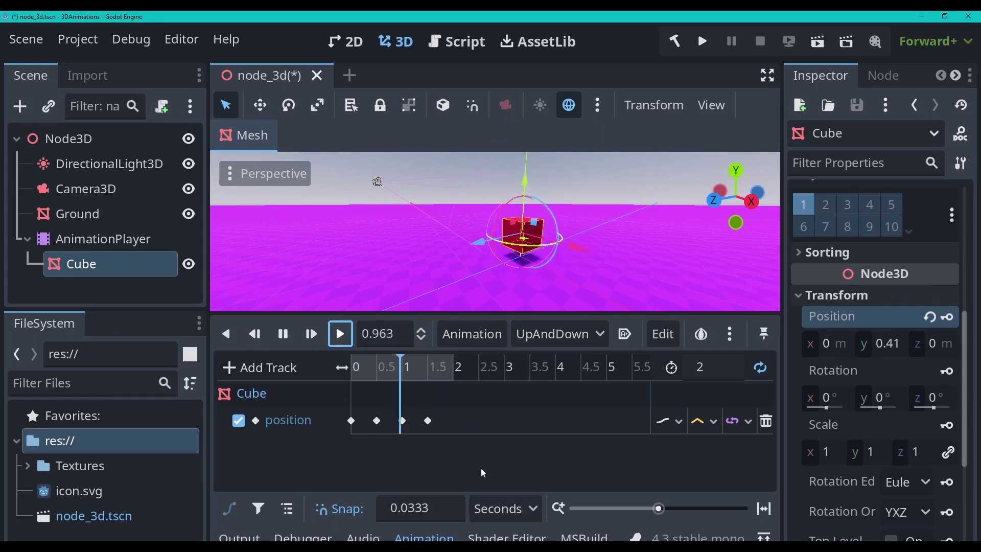
- Switch to Rotate, mark it Autoplay on Load, and run the project to test
{"action": "left_click", "coordinate": [283, 334]}
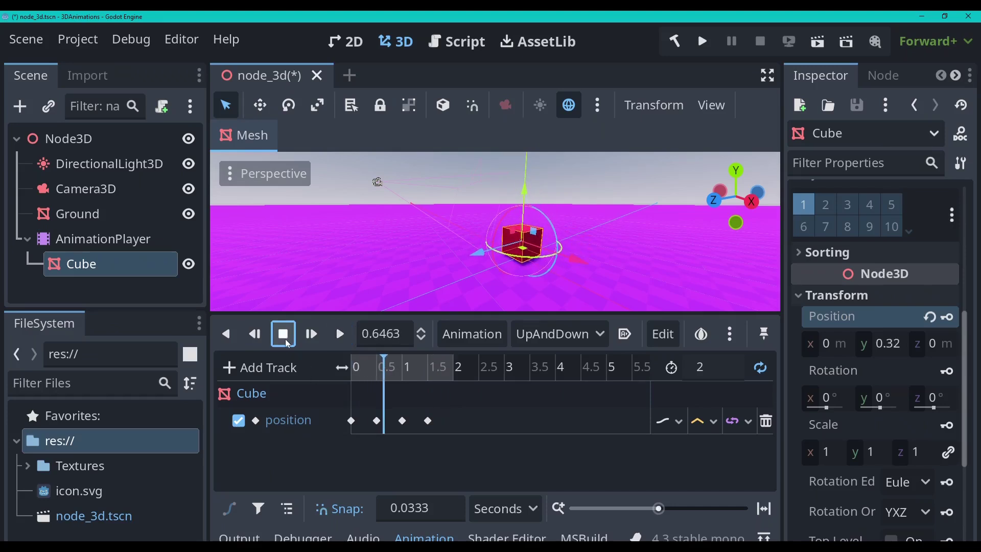
{"action": "left_click", "coordinate": [603, 339]}
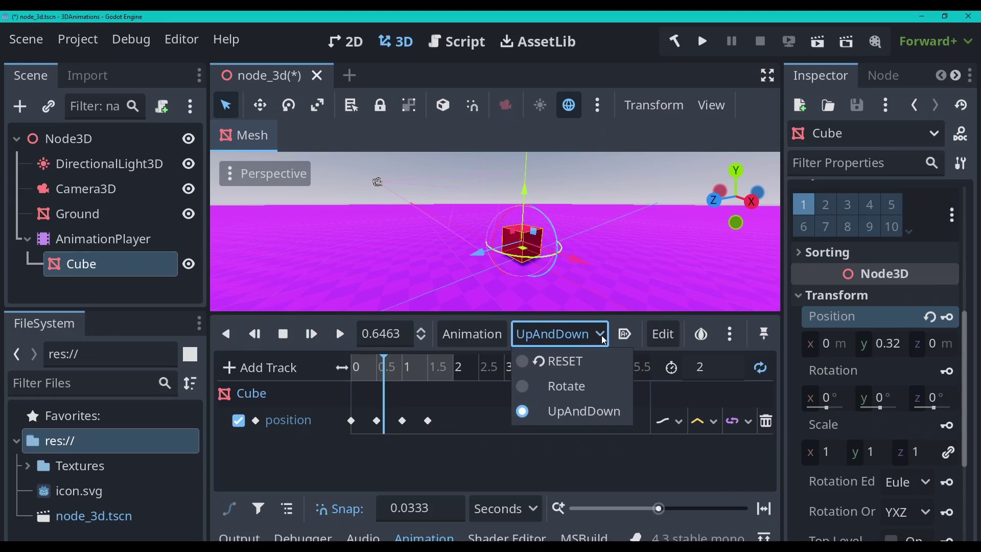
{"action": "left_click", "coordinate": [556, 393]}
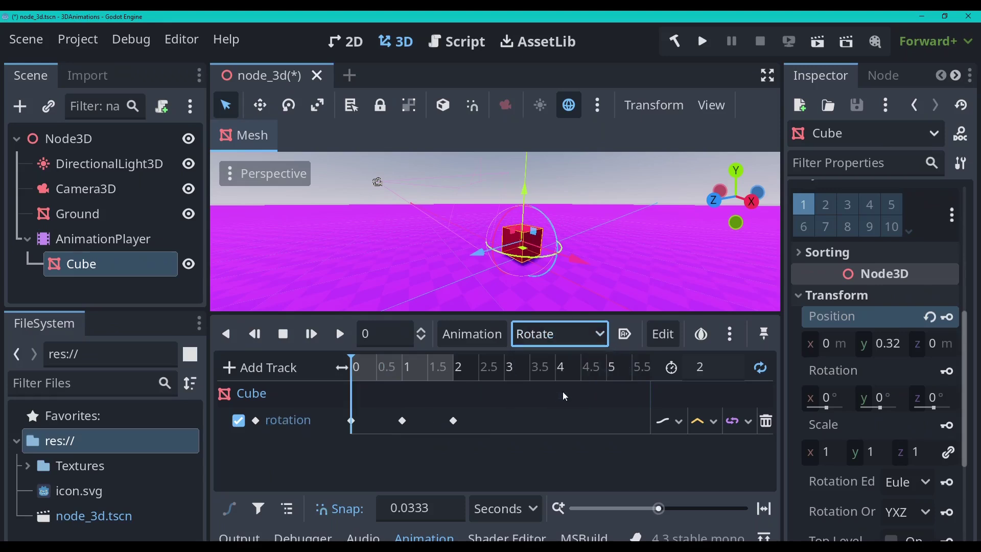
{"action": "left_click", "coordinate": [626, 334]}
{"action": "left_click", "coordinate": [837, 273]}
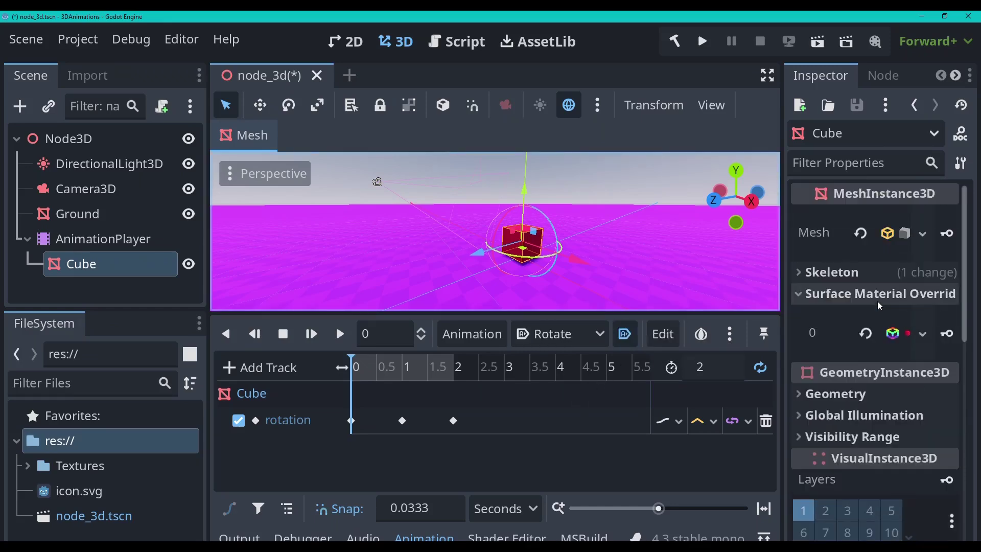
{"action": "left_click", "coordinate": [712, 41]}
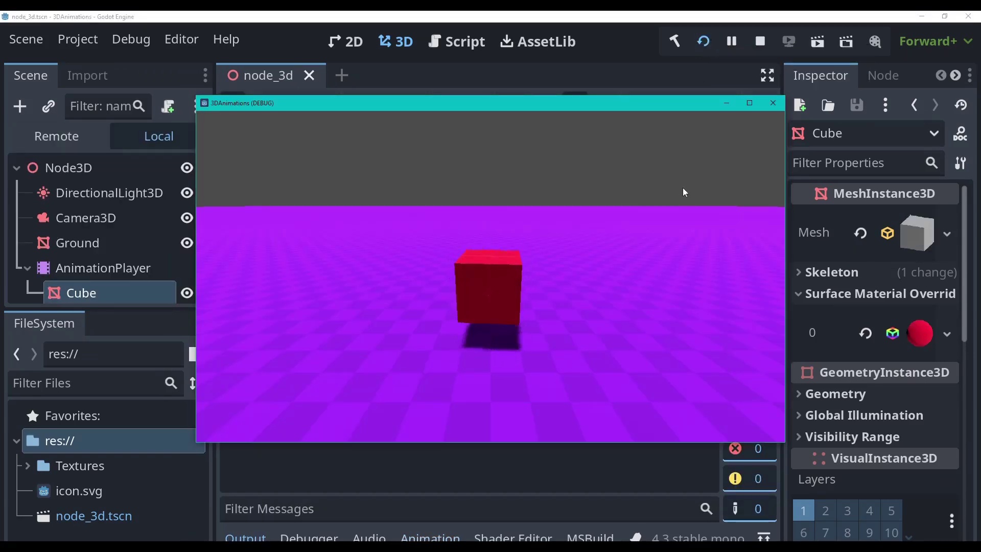
- Close the running game window and select the AnimationPlayer node
{"action": "left_click", "coordinate": [772, 103]}
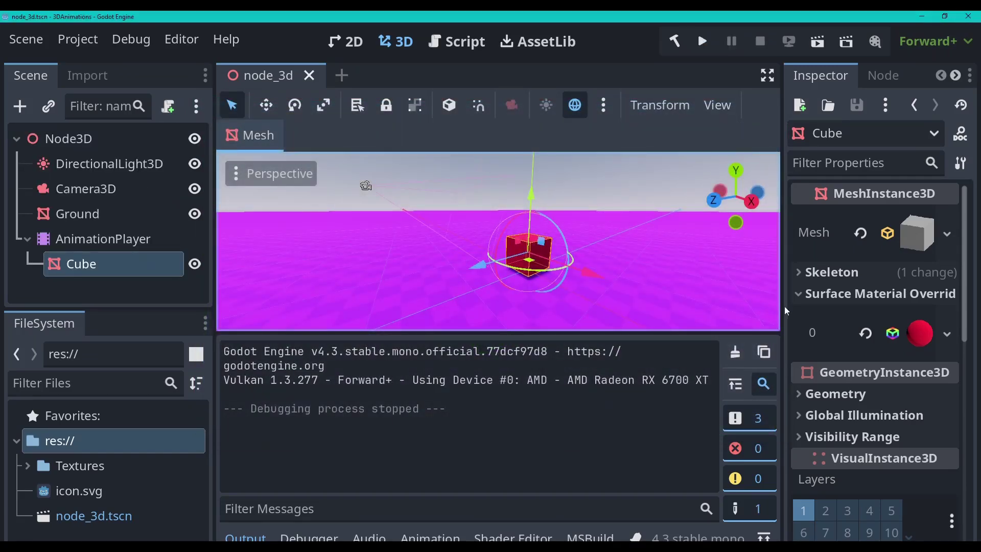
{"action": "left_click", "coordinate": [93, 240]}
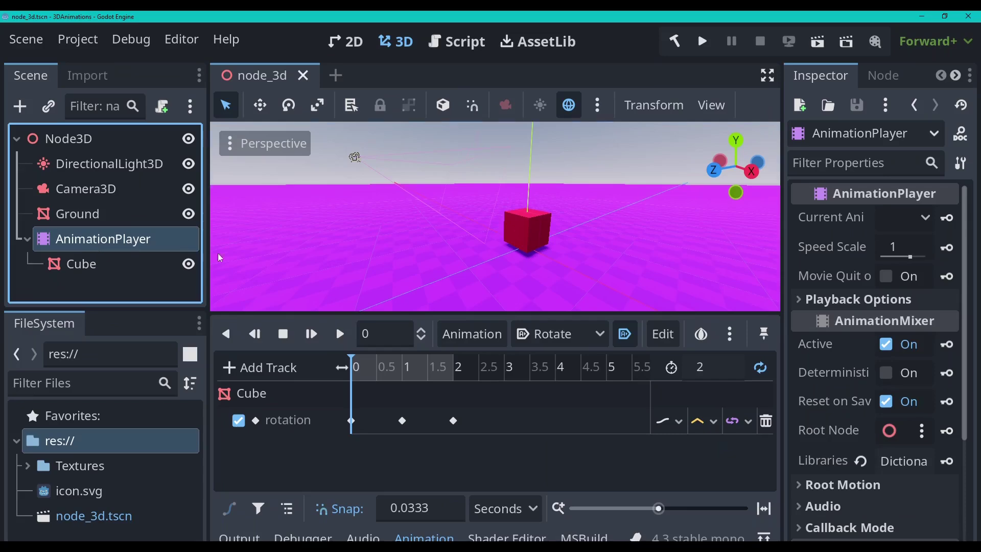
- Attach a new script animation_player.gd to the AnimationPlayer
{"action": "scroll", "coordinate": [854, 393], "scroll_direction": "down", "scroll_amount": 3}
{"action": "left_click", "coordinate": [893, 504]}
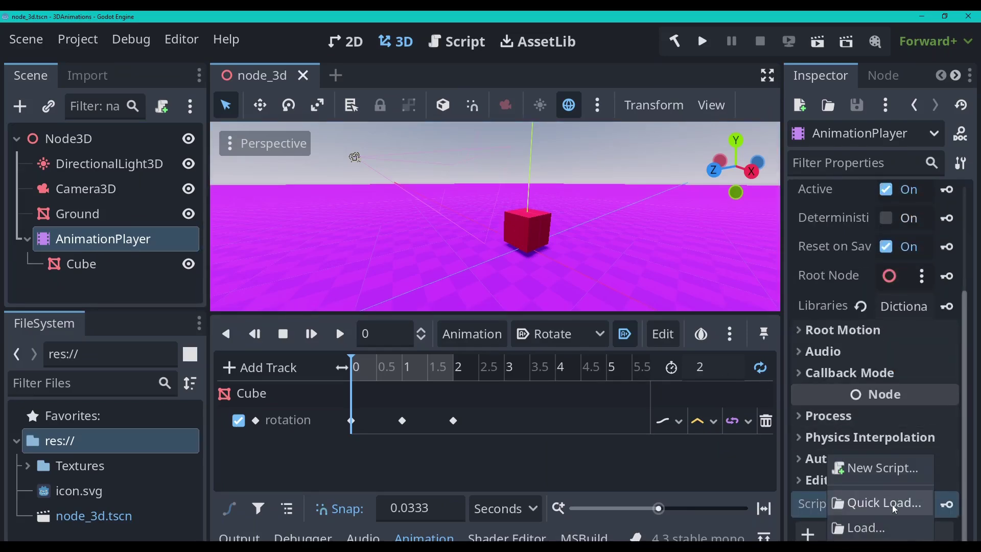
{"action": "left_click", "coordinate": [881, 467]}
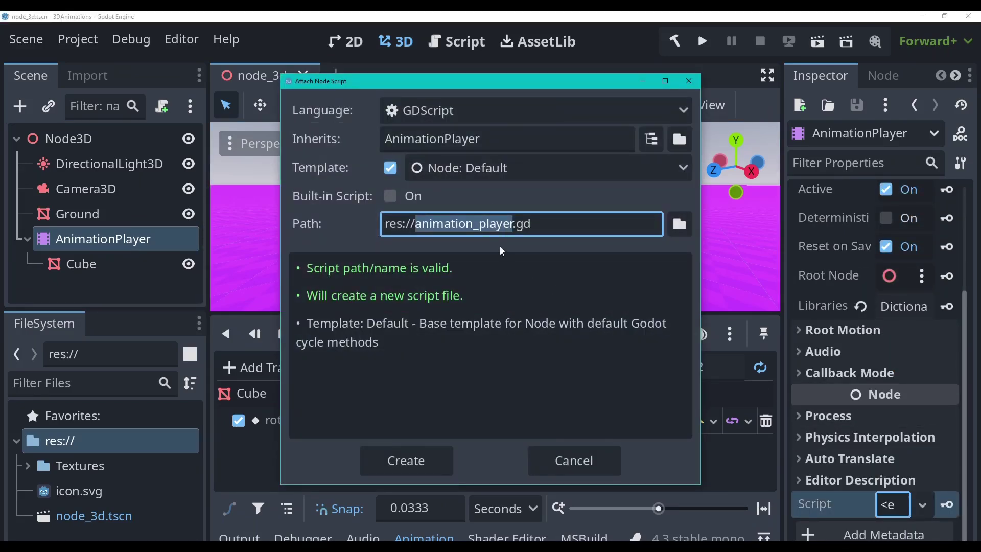
{"action": "left_click", "coordinate": [421, 461]}
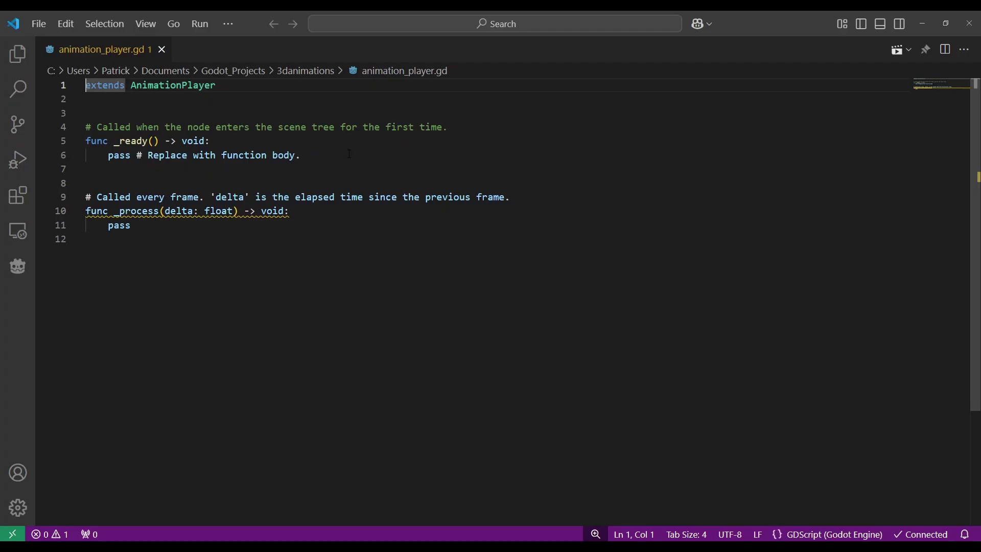
- Delete the template's unneeded _ready lines and select the placeholder pass statement
{"action": "left_click_drag", "start_coordinate": [301, 155], "coordinate": [86, 113]}
{"action": "key", "text": "BackSpace"}
{"action": "key", "text": "BackSpace"}
{"action": "left_click", "coordinate": [132, 170]}
{"action": "left_click_drag", "start_coordinate": [132, 170], "coordinate": [109, 171]}
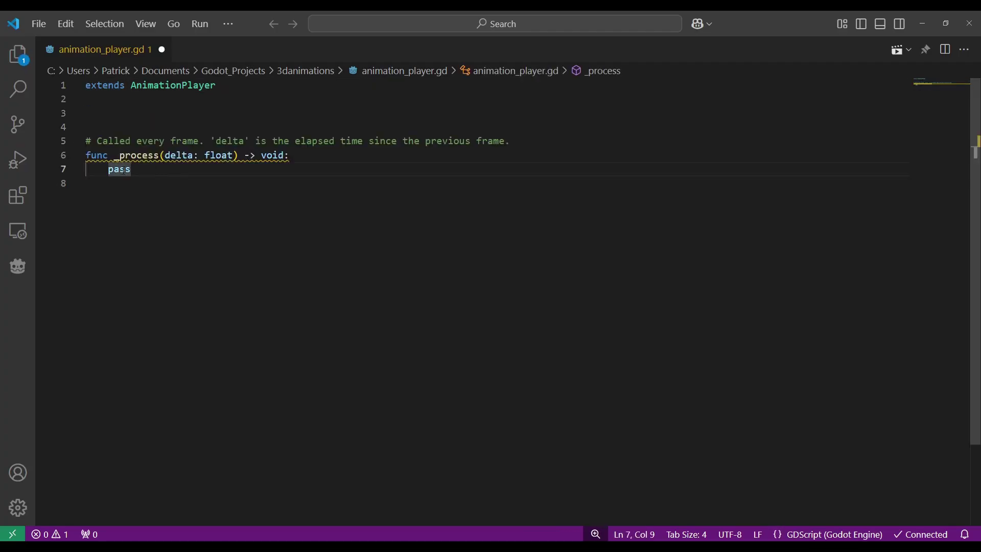
- Replace pass with an if Input.is_key_pressed(KEY_0): block containing play("")
{"action": "key", "text": "BackSpace"}
{"action": "type", "text": "if Input."}
{"action": "type", "text": "is_key_pressed("}
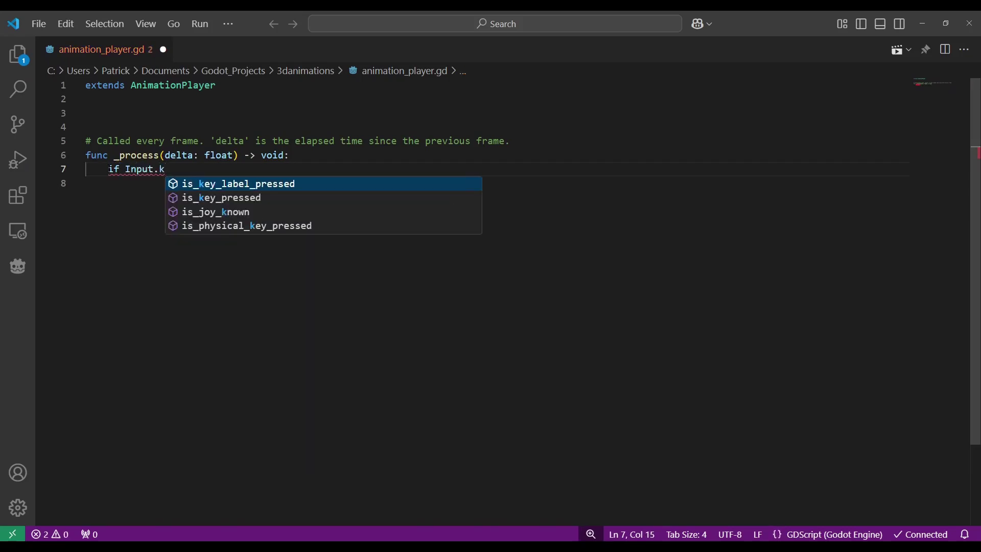
{"action": "type", "text": "Key"}
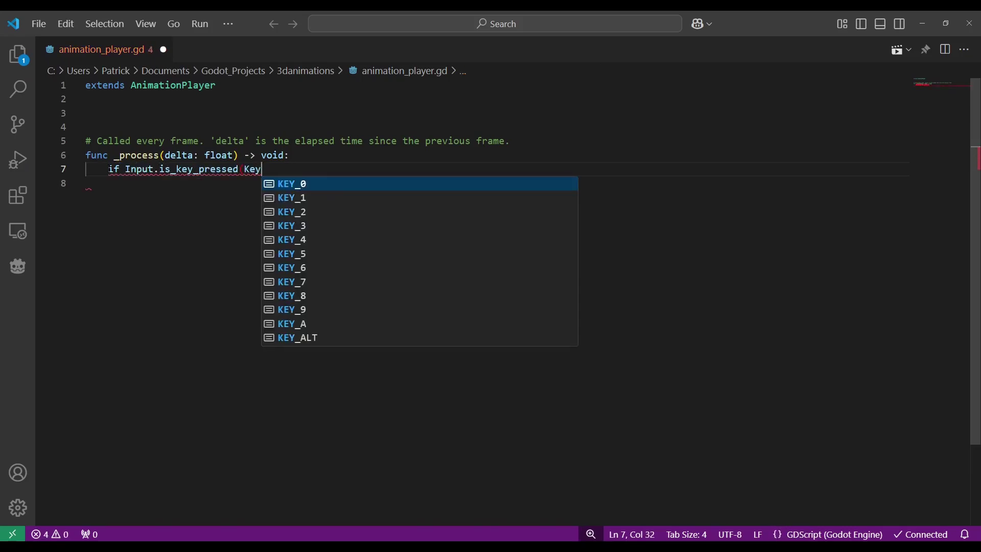
{"action": "key", "text": "Tab"}
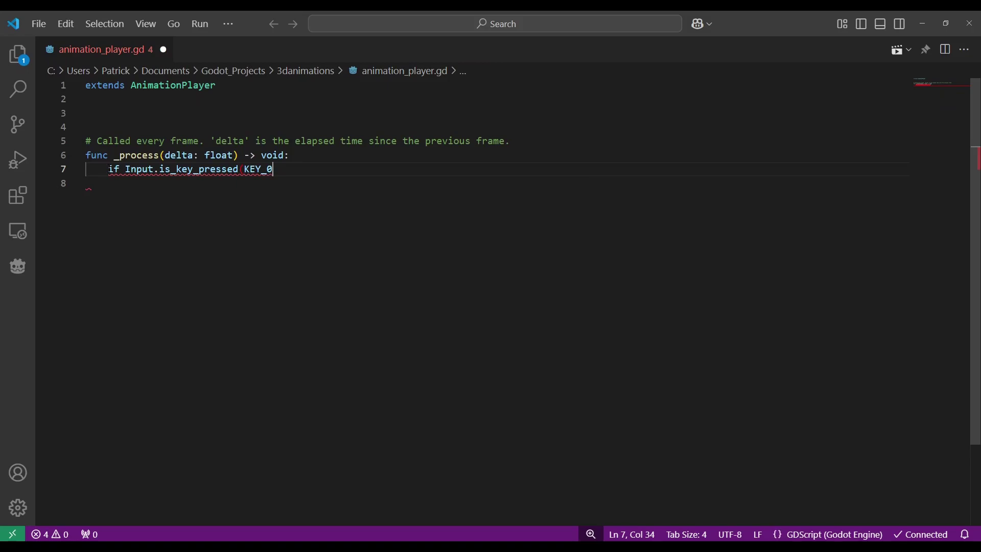
{"action": "type", "text": "):"}
{"action": "key", "text": "Return"}
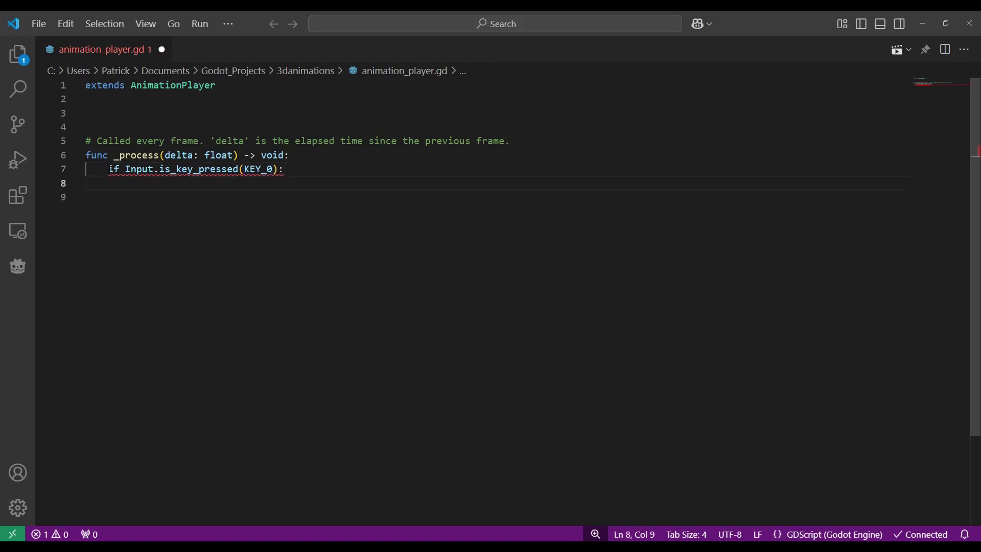
{"action": "type", "text": "play(\""}
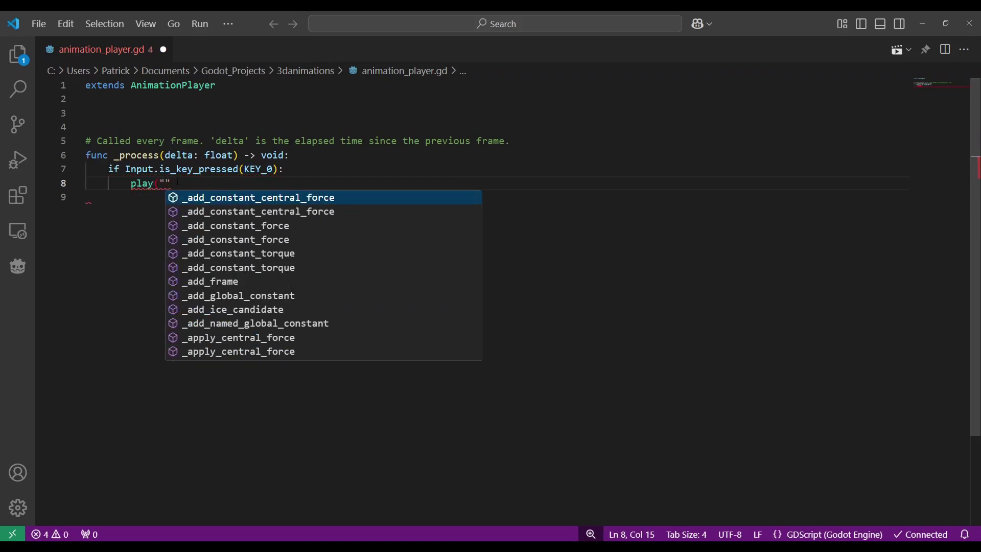
{"action": "type", "text": "\")"}
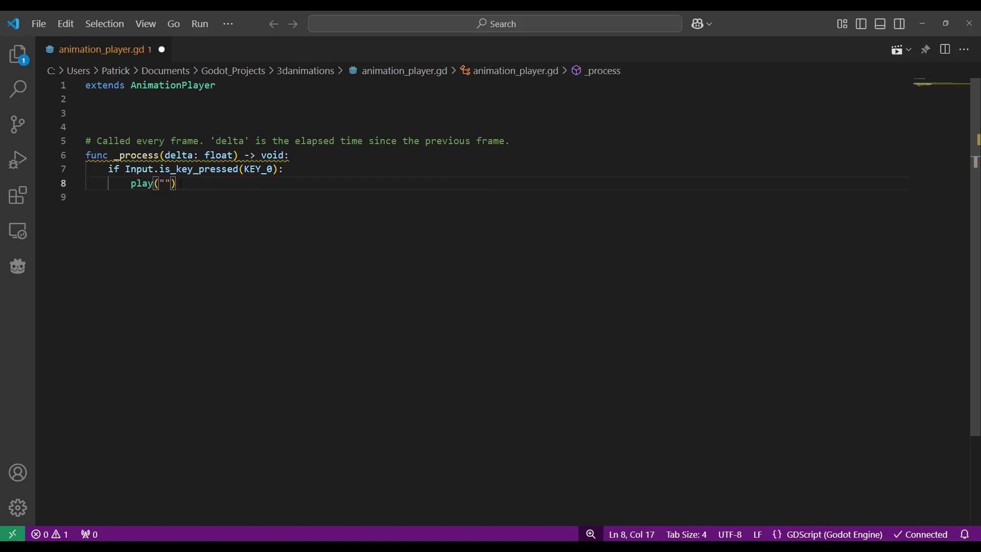
{"action": "key", "text": "Left"}
{"action": "key", "text": "Left"}
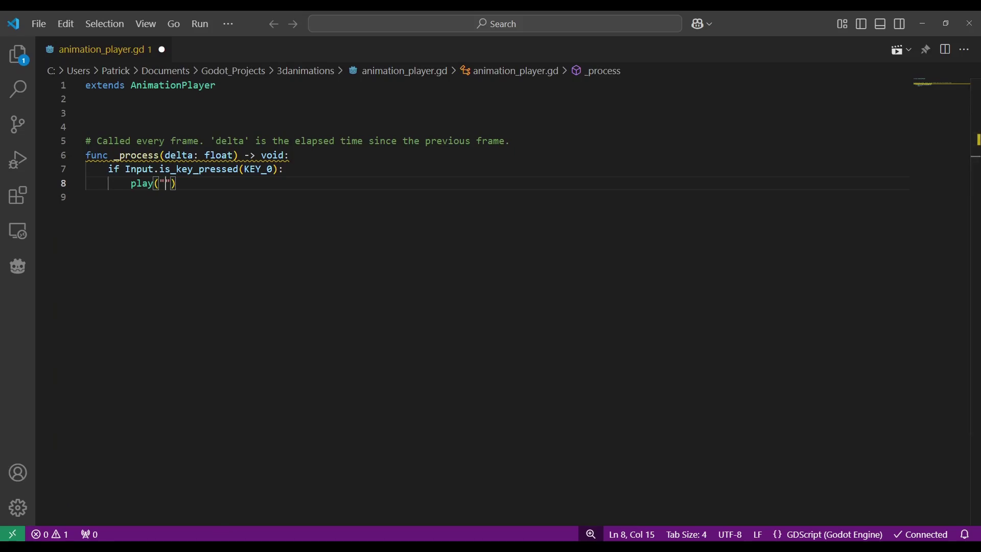
- Check the available animation names in Godot's animation dropdown, then return to the script
{"action": "key", "text": "alt+Tab"}
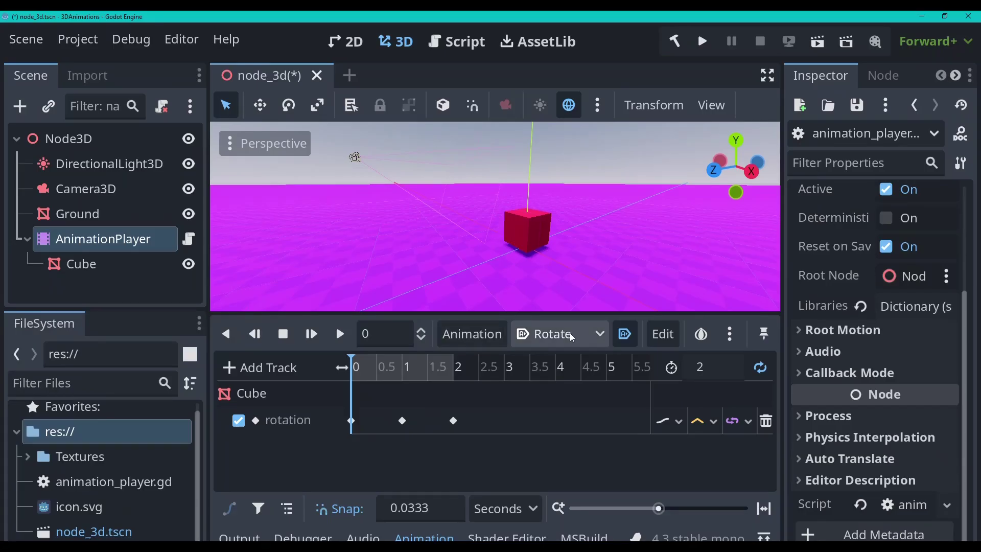
{"action": "left_click", "coordinate": [572, 337]}
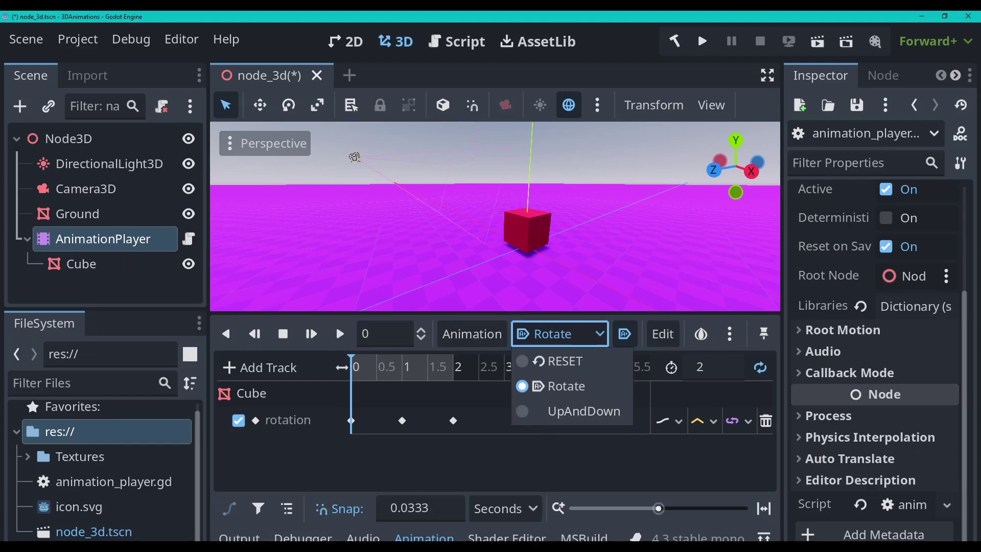
{"action": "key", "text": "alt+Tab"}
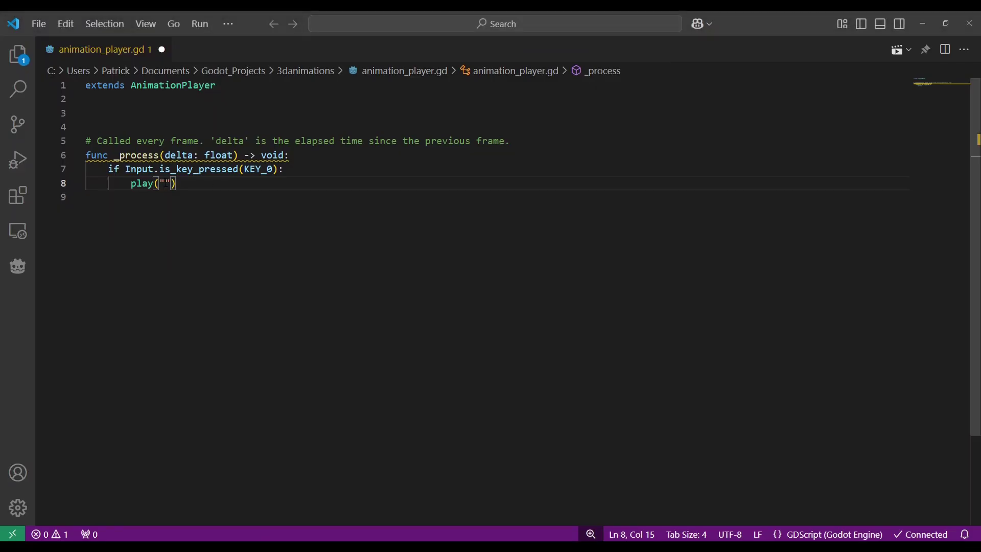
- Enter UpAndDown as the animation name in play() and save the script
{"action": "type", "text": "UpAndDown"}
{"action": "key", "text": "Right"}
{"action": "key", "text": "Right"}
{"action": "key", "text": "ctrl+s"}
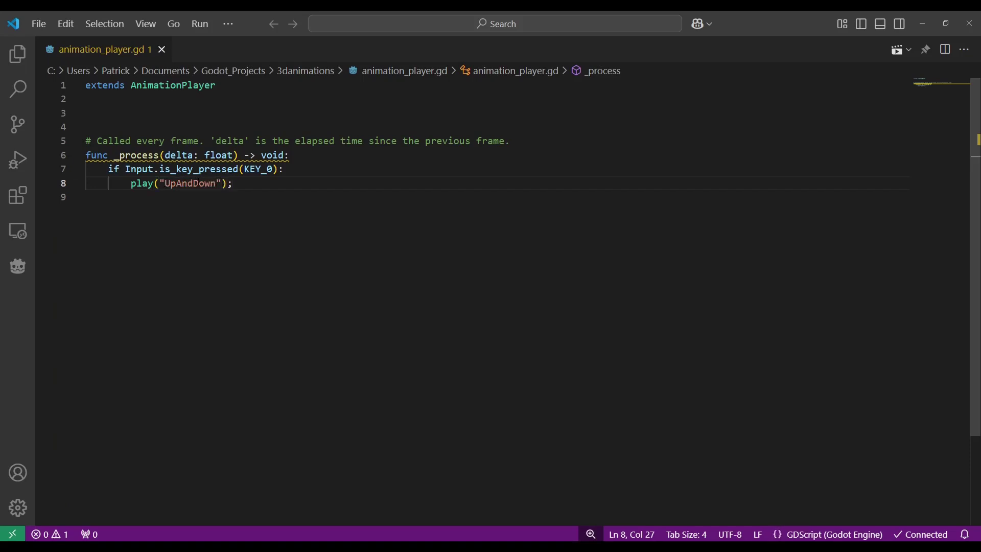
- Review the UpAndDown line, then run the project from Godot with F5
{"action": "left_click_drag", "start_coordinate": [188, 183], "coordinate": [195, 183]}
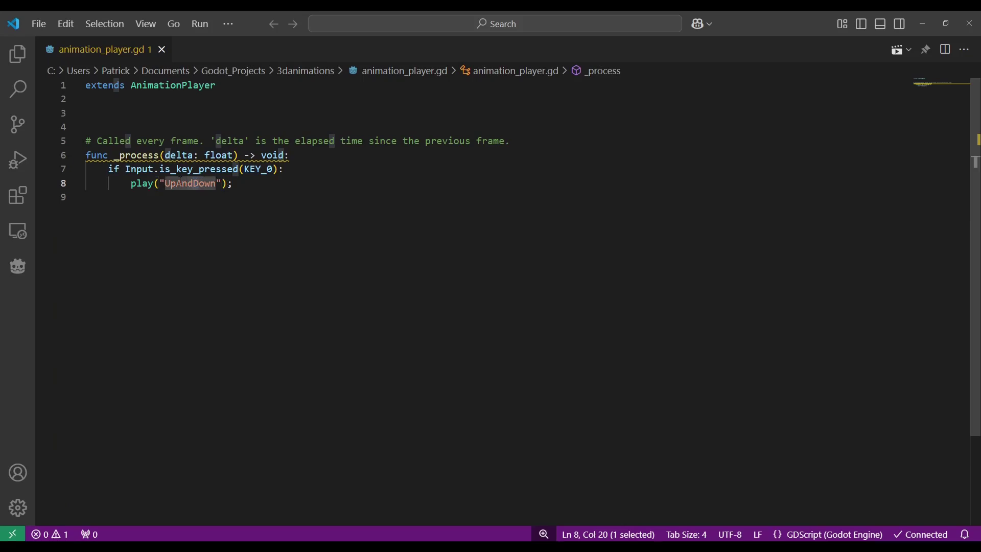
{"action": "left_click", "coordinate": [188, 184]}
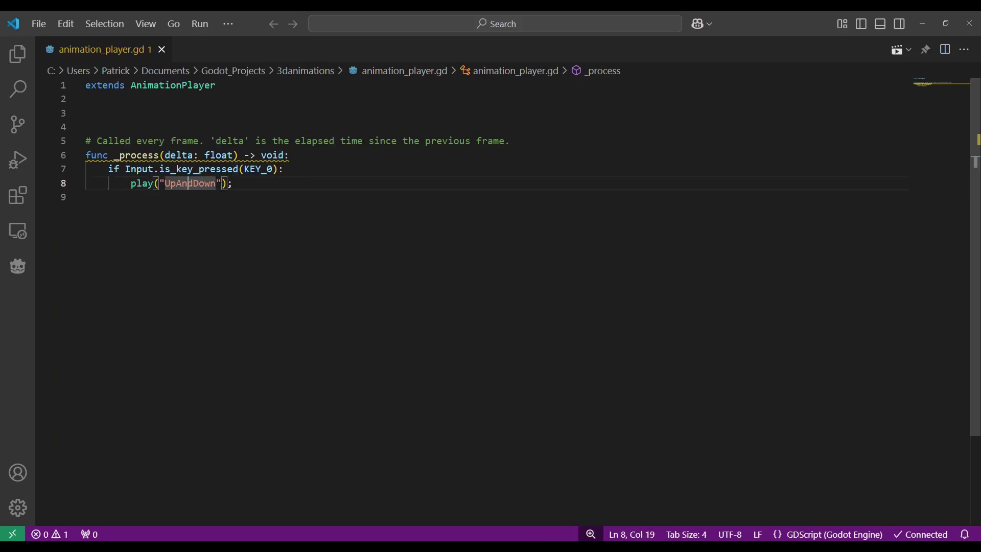
{"action": "left_click", "coordinate": [249, 185]}
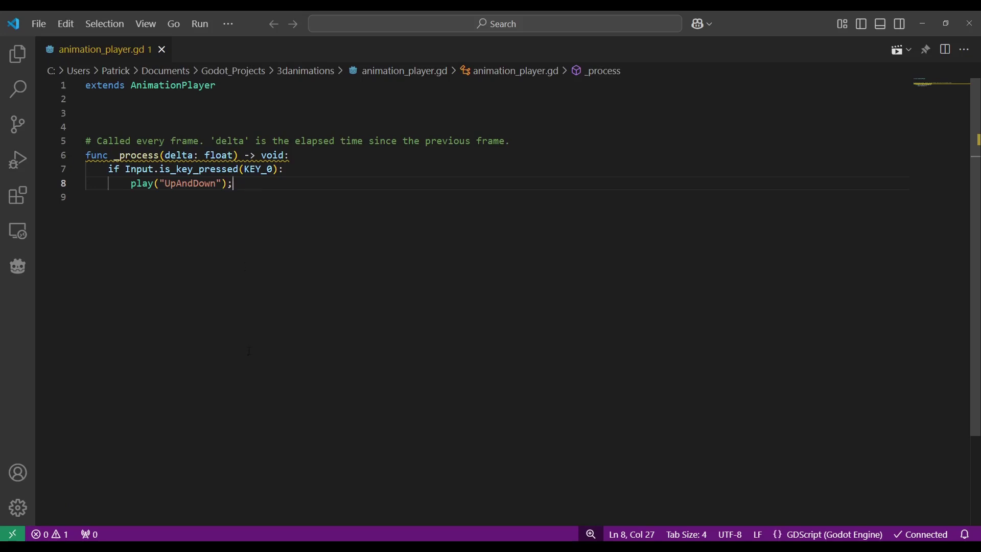
{"action": "key", "text": "alt+Tab"}
{"action": "key", "text": "F5"}
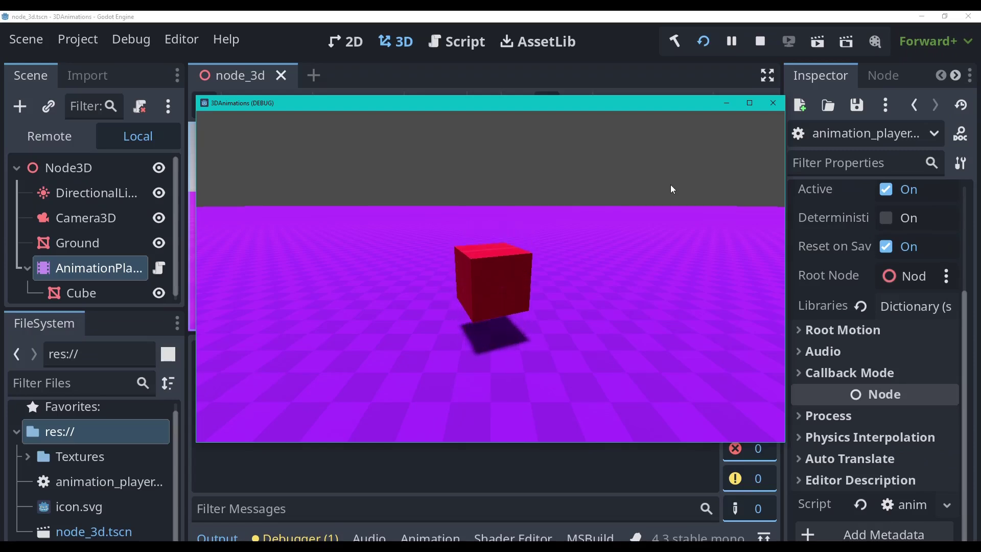
- Close the running game window and go back to the script editor
{"action": "left_click", "coordinate": [774, 105]}
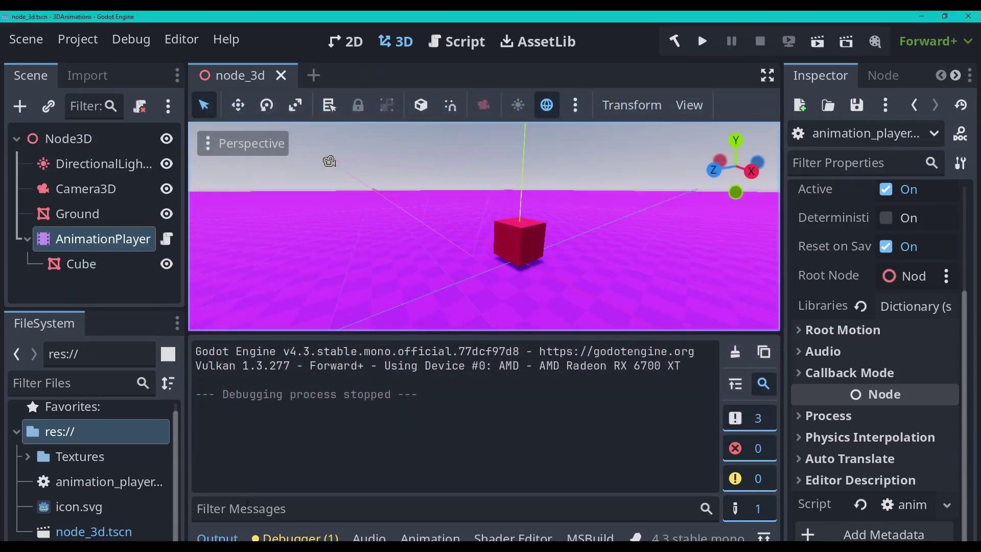
{"action": "key", "text": "alt+Tab"}
- Add a play("RESET"); line inside the KEY_0 check before the UpAndDown call
{"action": "left_click", "coordinate": [344, 167]}
{"action": "key", "text": "Return"}
{"action": "type", "text": "play(\"RESET\");"}
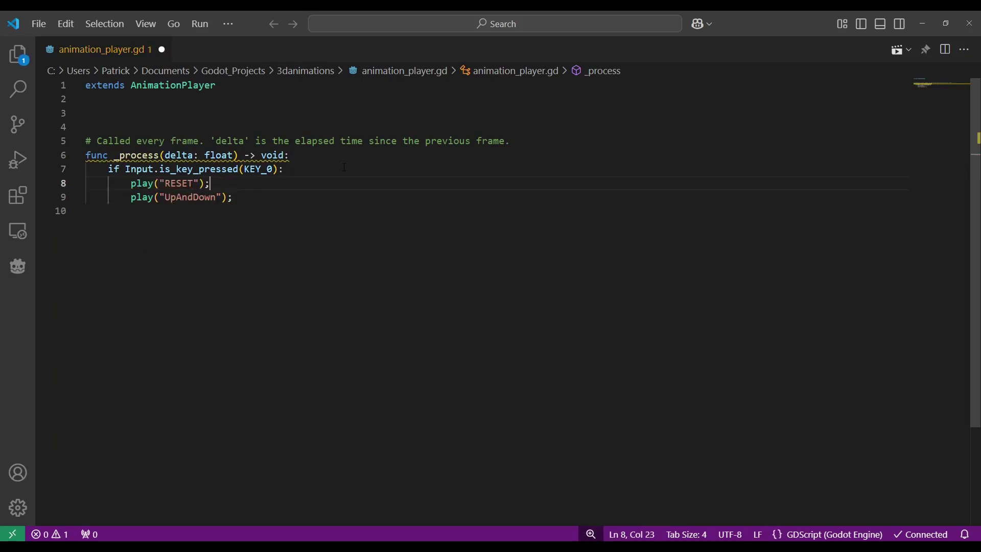
- Change the second play to queue("UpAndDown"), remove the extra parenthesis, and save
{"action": "double_click", "coordinate": [144, 198]}
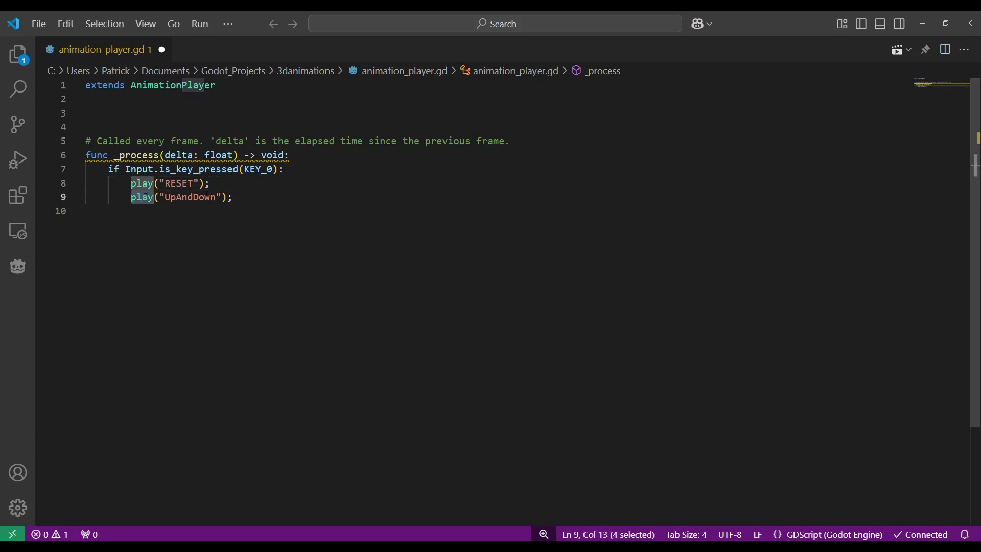
{"action": "type", "text": "qu"}
{"action": "key", "text": "Return"}
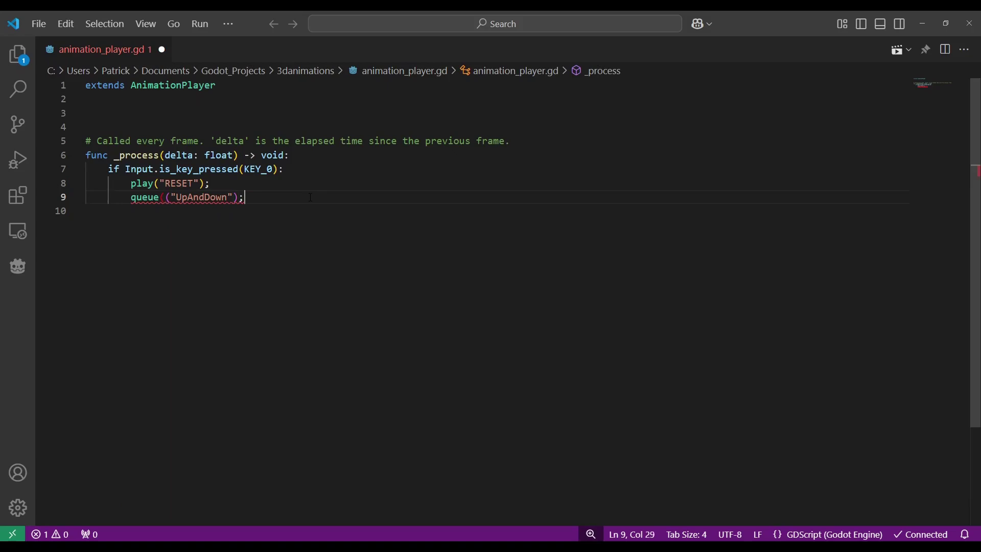
{"action": "left_click", "coordinate": [158, 197]}
{"action": "key", "text": "Delete"}
{"action": "key", "text": "End"}
{"action": "key", "text": "ctrl+s"}
- Look over the play("RESET") and queue("UpAndDown") lines 8 and 9
{"action": "left_click", "coordinate": [137, 182]}
{"action": "left_click", "coordinate": [143, 182]}
{"action": "left_click", "coordinate": [137, 197]}
{"action": "double_click", "coordinate": [143, 184]}
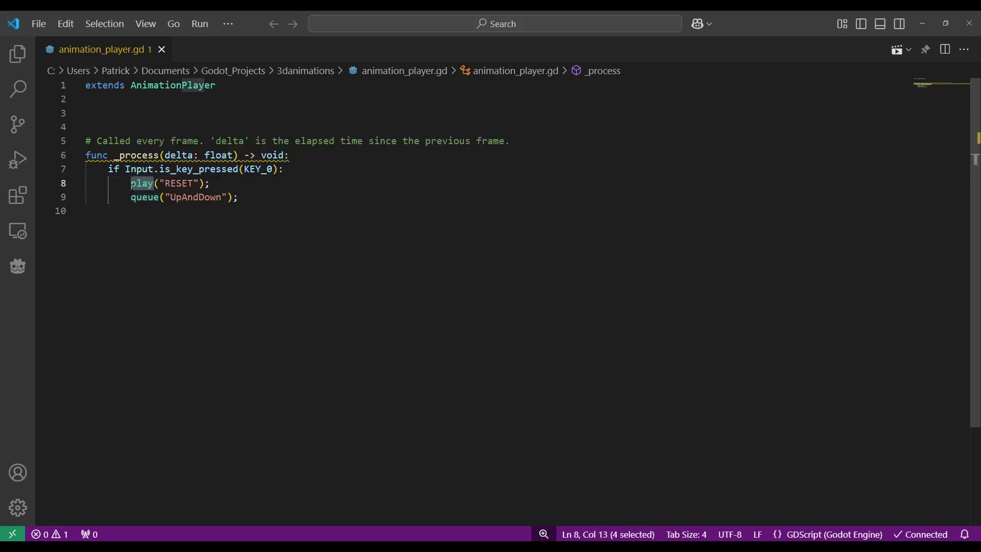
{"action": "left_click", "coordinate": [145, 198]}
- Relaunch the project with the Run Project button to test RESET then UpAndDown
{"action": "left_click", "coordinate": [267, 195]}
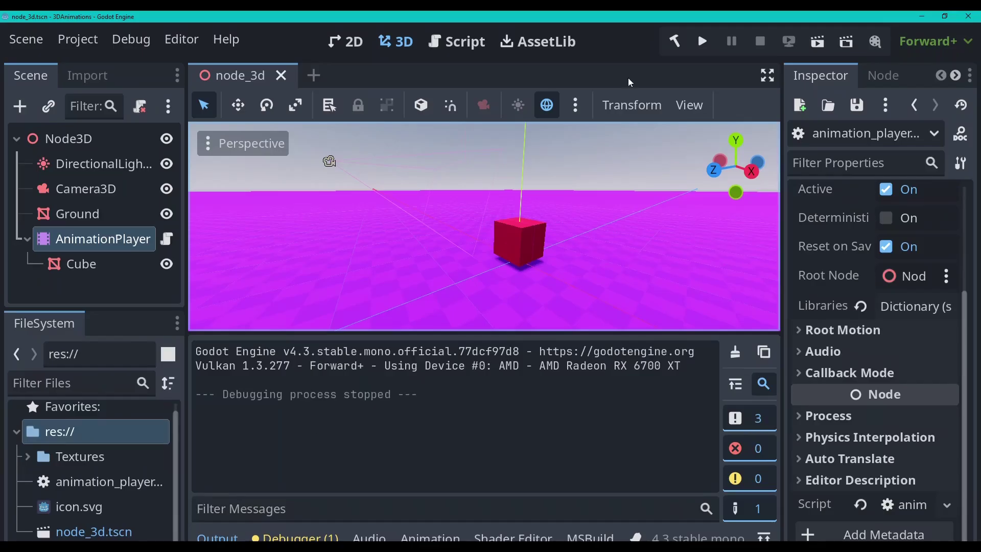
{"action": "left_click", "coordinate": [704, 40]}
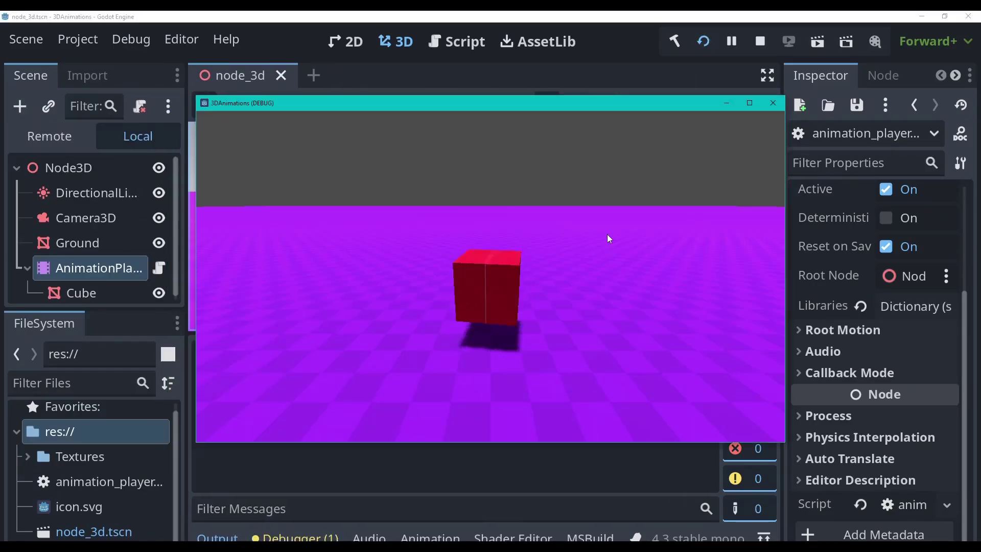